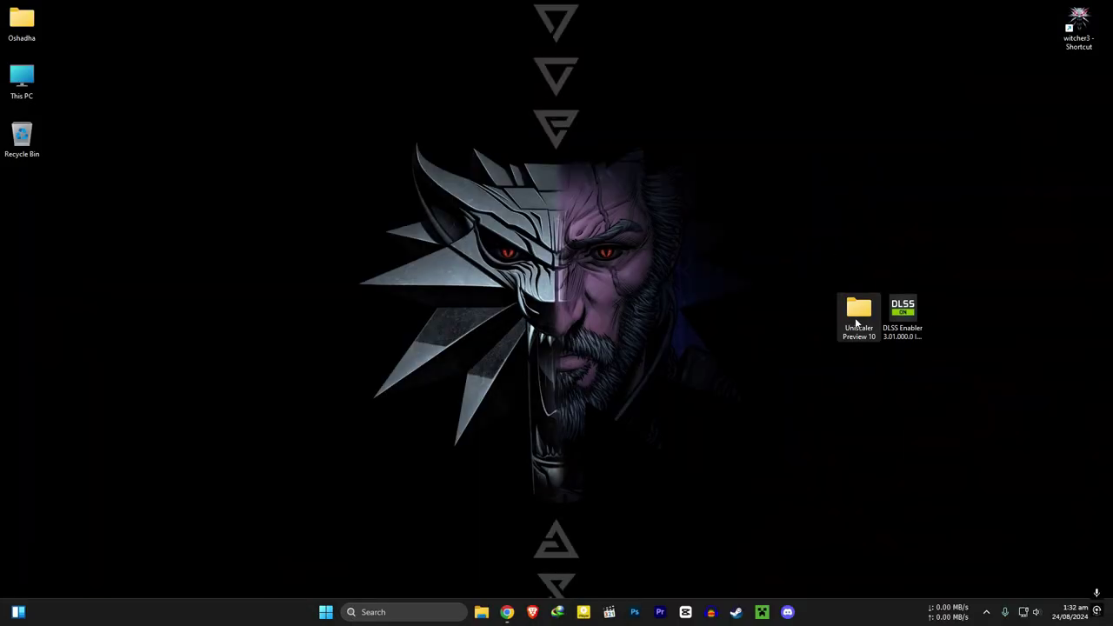
- Move the Uniscaler Preview 10 folder to the opposite side of the desktop and select the DLSS Enabler installer
{"action": "left_click_drag", "start_coordinate": [856, 324], "coordinate": [228, 324]}
{"action": "left_click_drag", "start_coordinate": [170, 244], "coordinate": [317, 388]}
{"action": "left_click_drag", "start_coordinate": [841, 278], "coordinate": [949, 376]}
{"action": "left_click", "coordinate": [903, 322]}
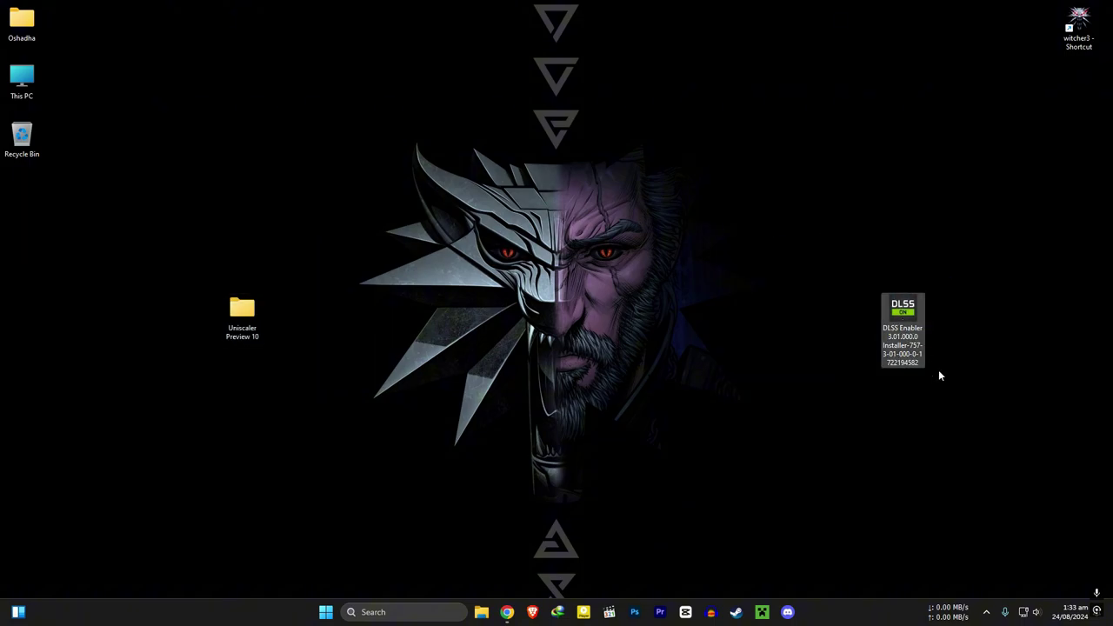
{"action": "left_click", "coordinate": [939, 376]}
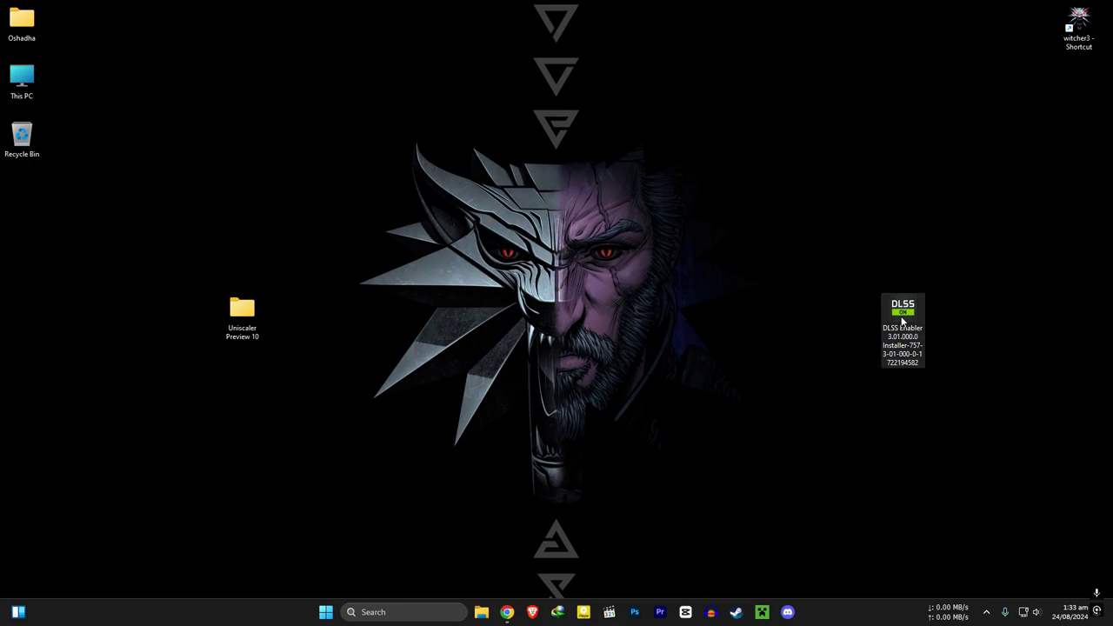
{"action": "mouse_move", "coordinate": [902, 322]}
{"action": "left_click_drag", "start_coordinate": [834, 268], "coordinate": [970, 395]}
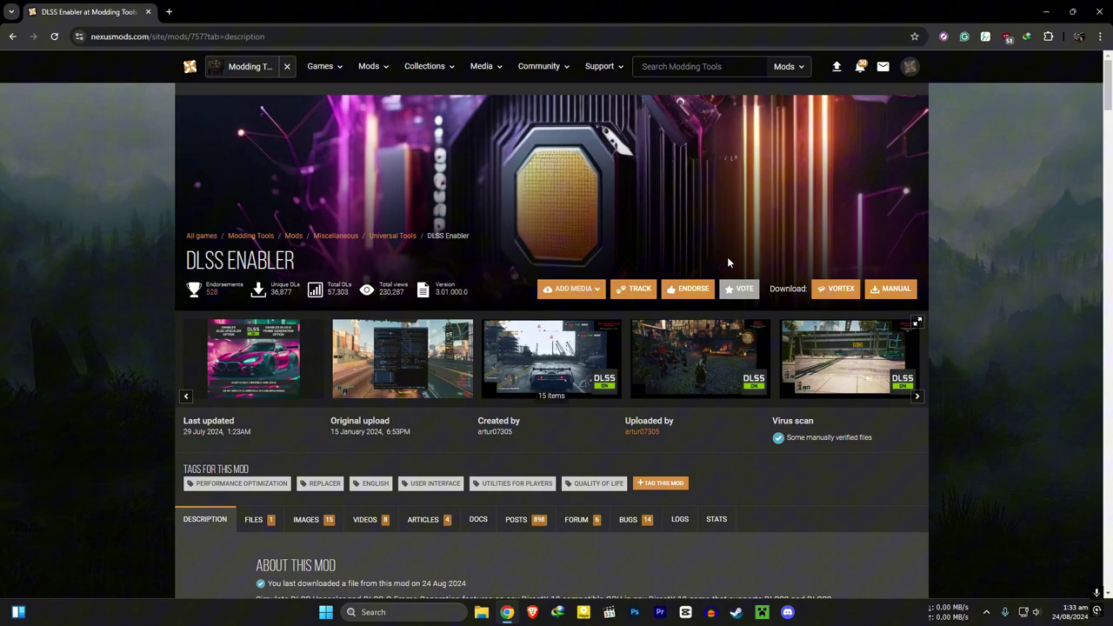
- Review the DLSS Enabler mod page, checking the virus scan, multiplayer warning, features and supported GPUs
{"action": "left_click_drag", "start_coordinate": [873, 440], "coordinate": [773, 419]}
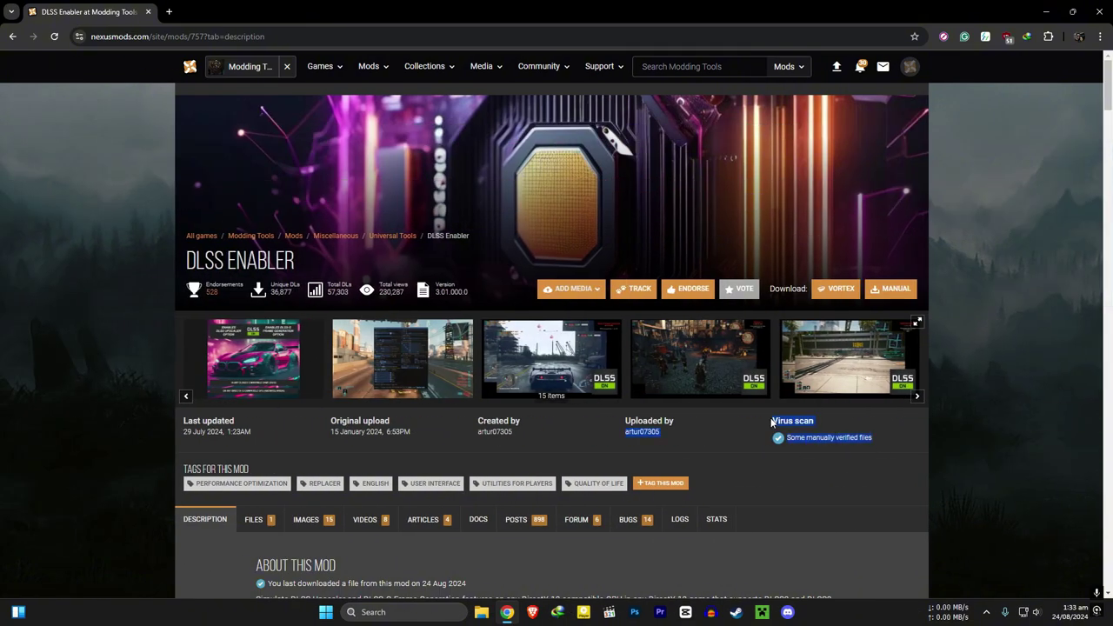
{"action": "left_click", "coordinate": [808, 441]}
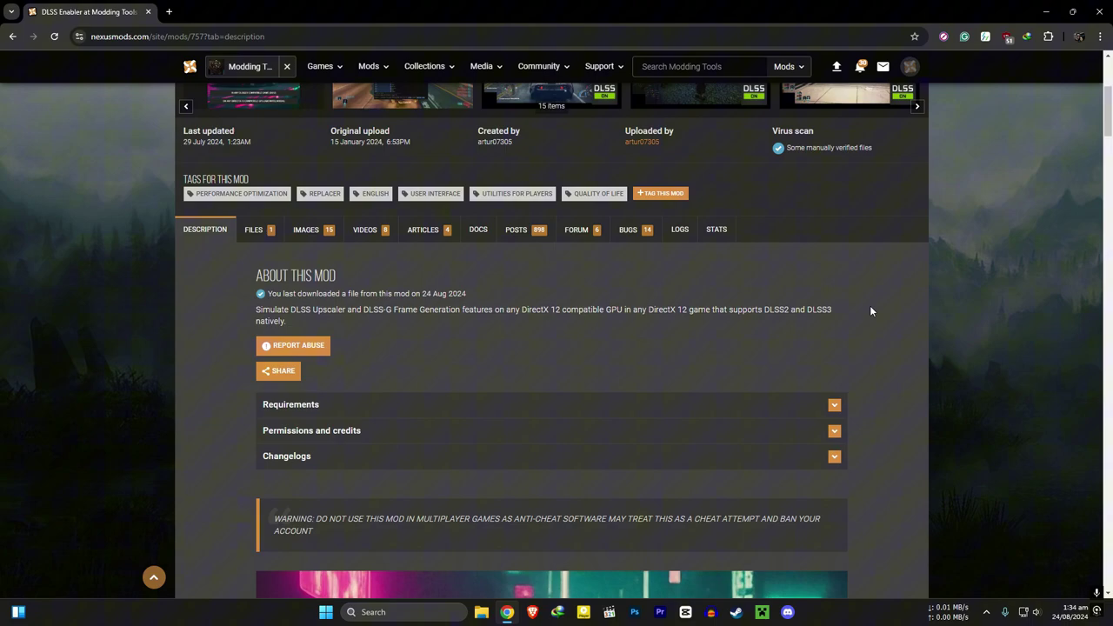
{"action": "scroll", "coordinate": [870, 311], "scroll_direction": "down", "scroll_amount": 3}
{"action": "triple_click", "coordinate": [307, 293]}
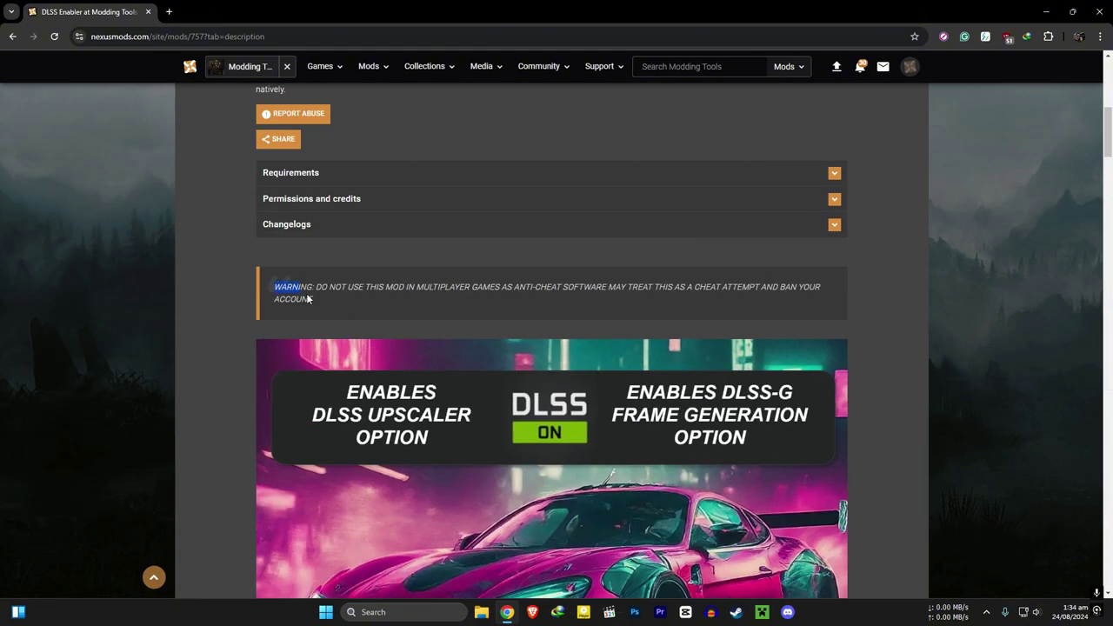
{"action": "left_click", "coordinate": [368, 287]}
{"action": "scroll", "coordinate": [853, 298], "scroll_direction": "down", "scroll_amount": 10}
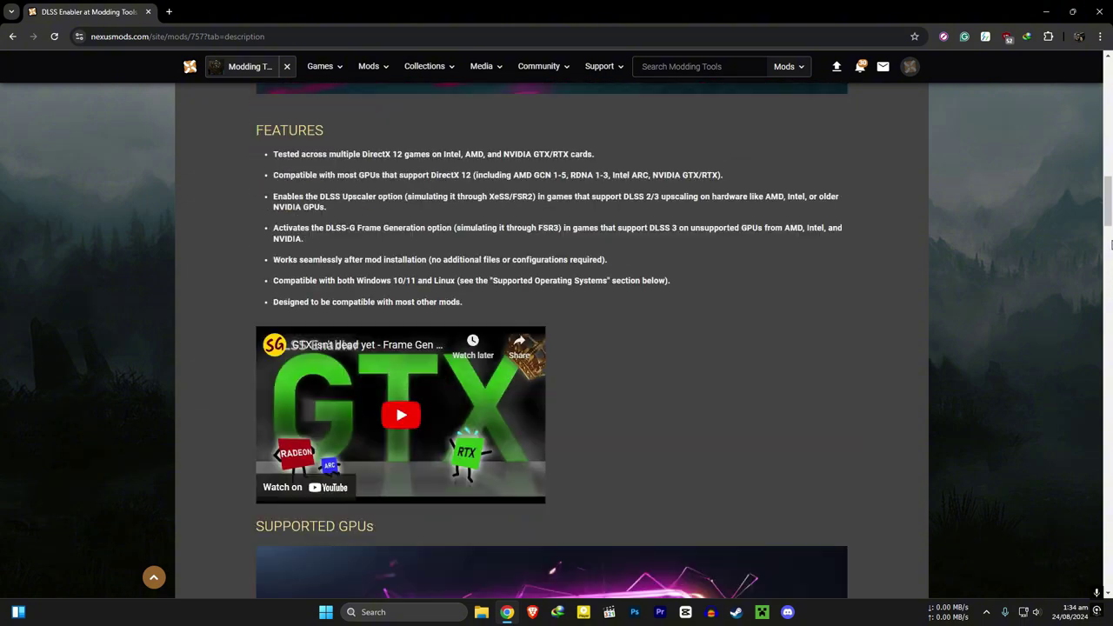
{"action": "left_click", "coordinate": [1111, 246]}
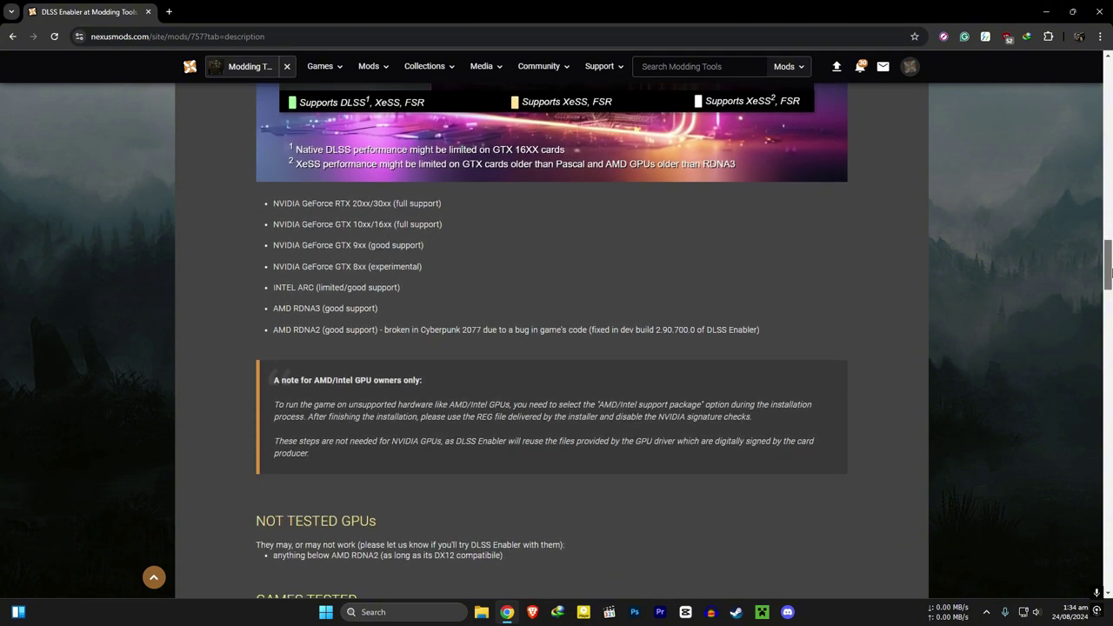
{"action": "left_click_drag", "start_coordinate": [1110, 272], "coordinate": [1111, 243]}
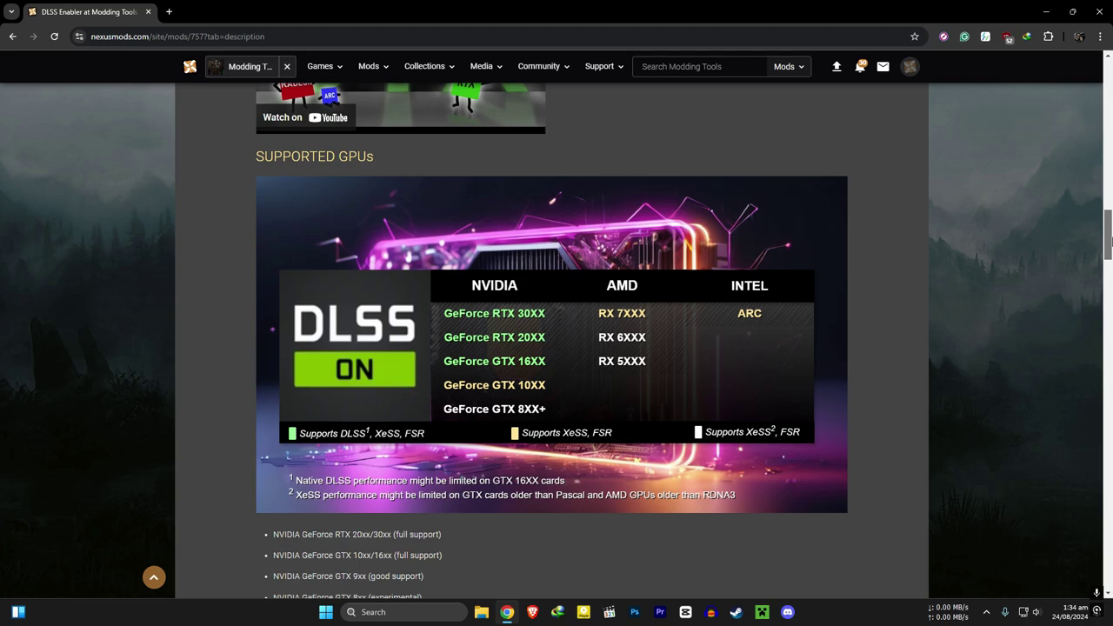
{"action": "scroll", "coordinate": [778, 265], "scroll_direction": "up", "scroll_amount": 20}
- Request the free slow manual download of the DLSS Enabler 3.01.000.0 installer
{"action": "left_click", "coordinate": [910, 66]}
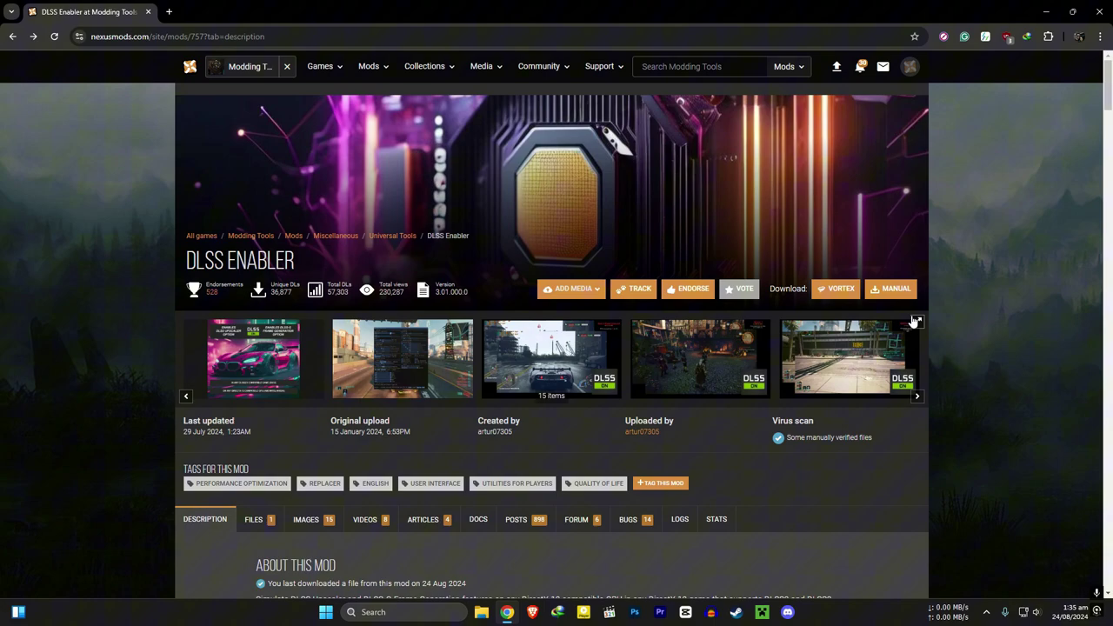
{"action": "left_click", "coordinate": [893, 288]}
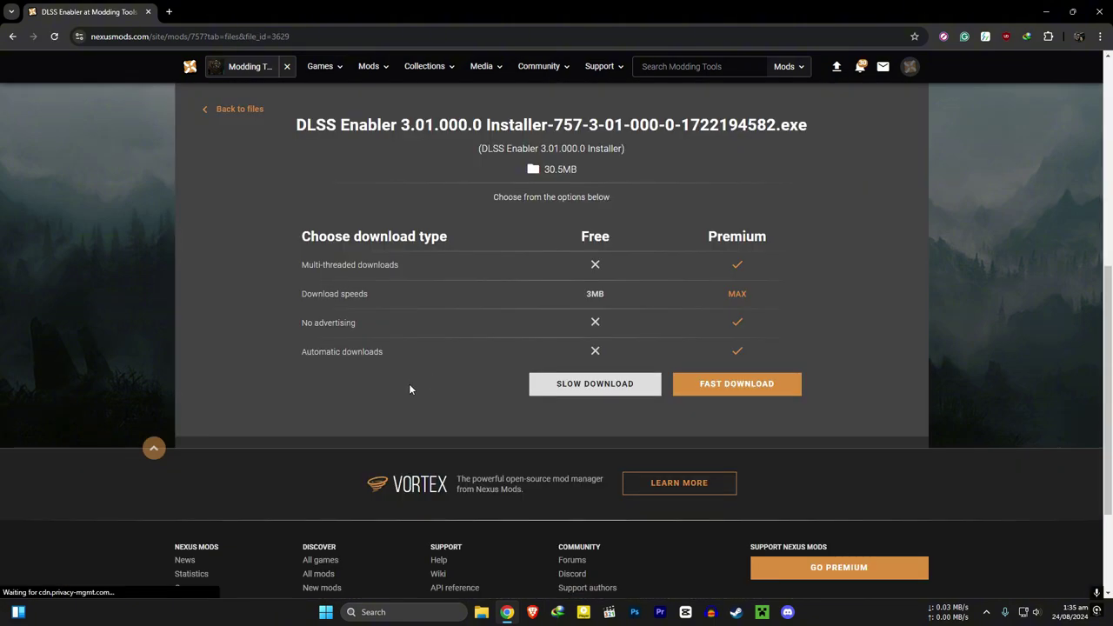
{"action": "left_click", "coordinate": [558, 386]}
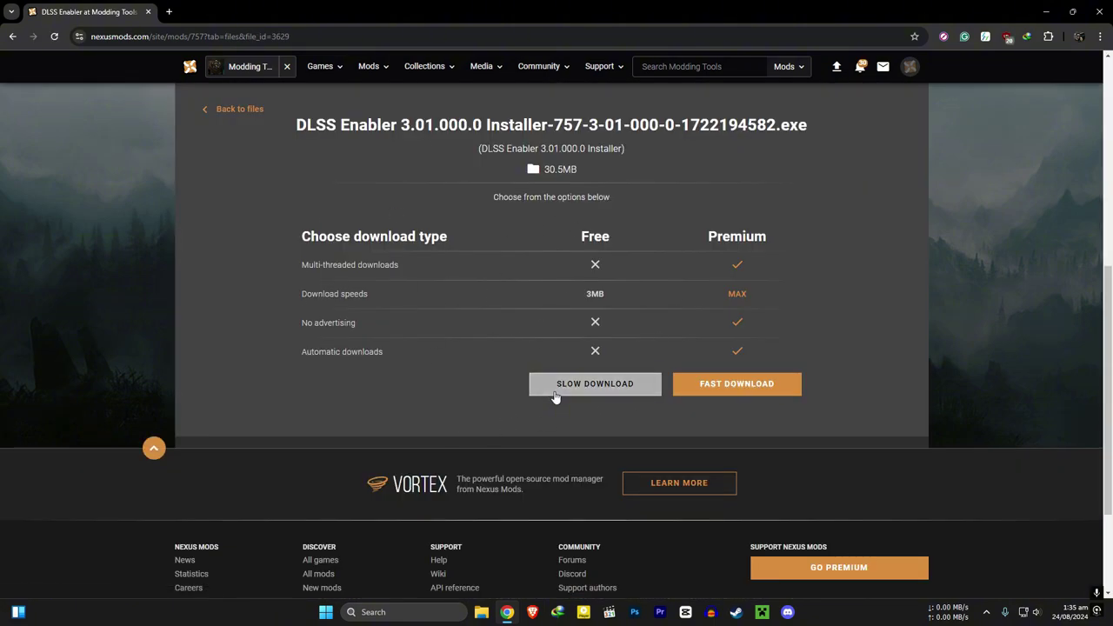
- Open the game folder C:\The Witcher 3 Wild Hunt\bin\x64_dx12 in File Explorer
{"action": "key", "text": "super+d"}
{"action": "double_click", "coordinate": [22, 79]}
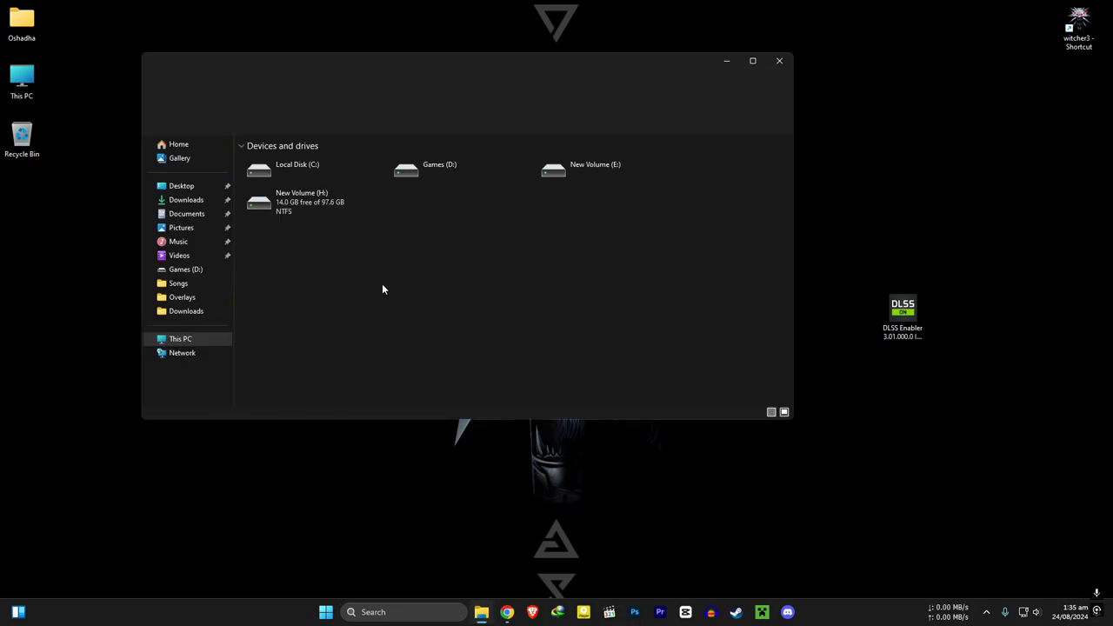
{"action": "double_click", "coordinate": [309, 180]}
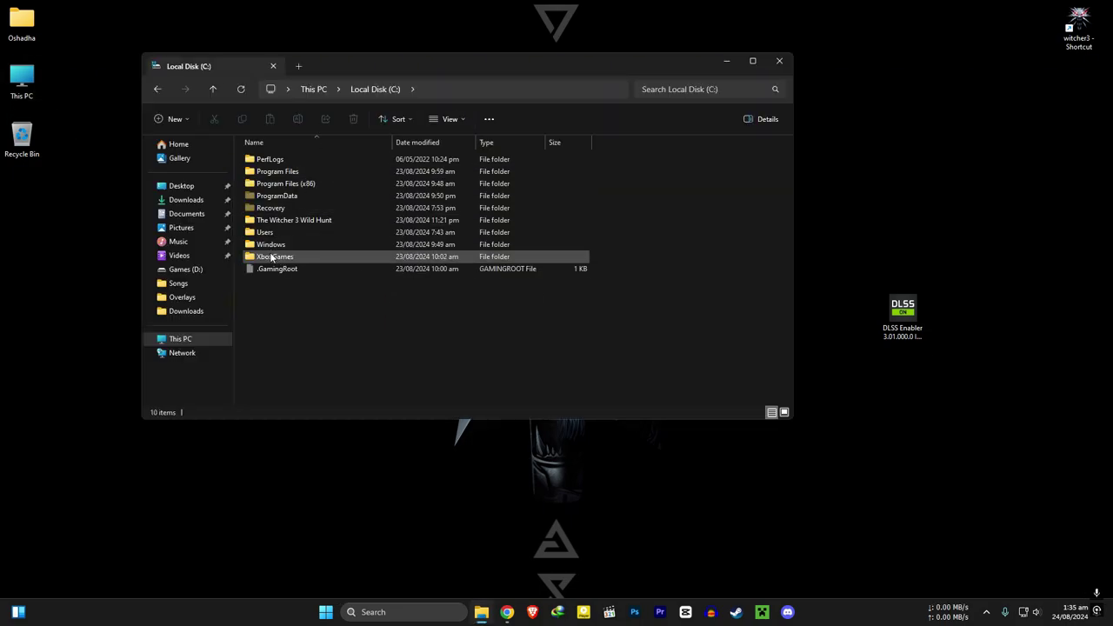
{"action": "double_click", "coordinate": [278, 220]}
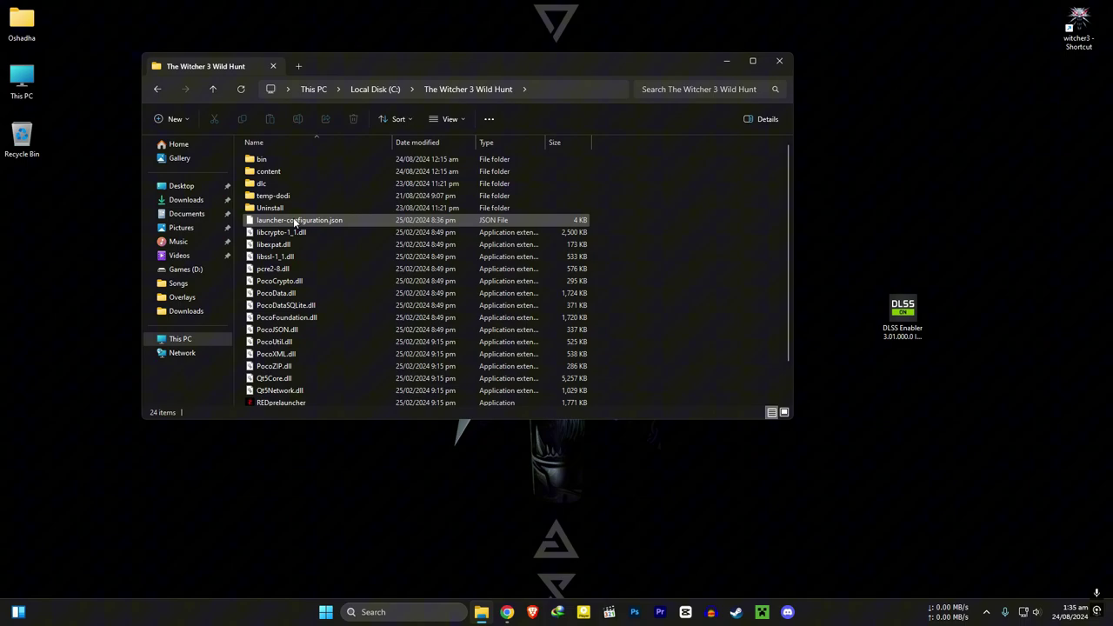
{"action": "double_click", "coordinate": [263, 160]}
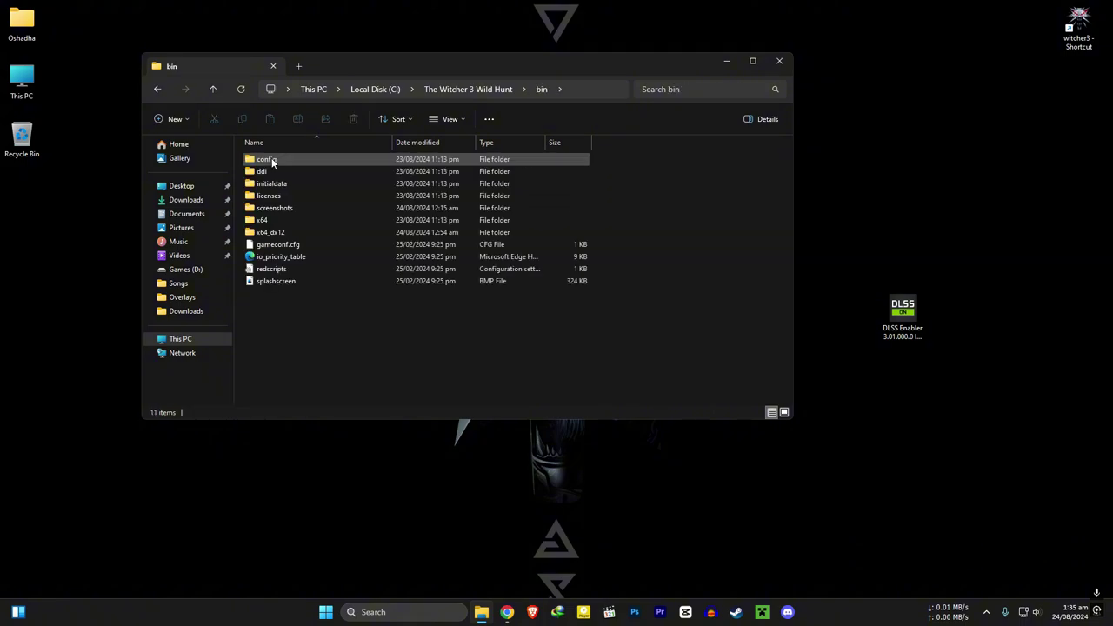
{"action": "left_click", "coordinate": [263, 233]}
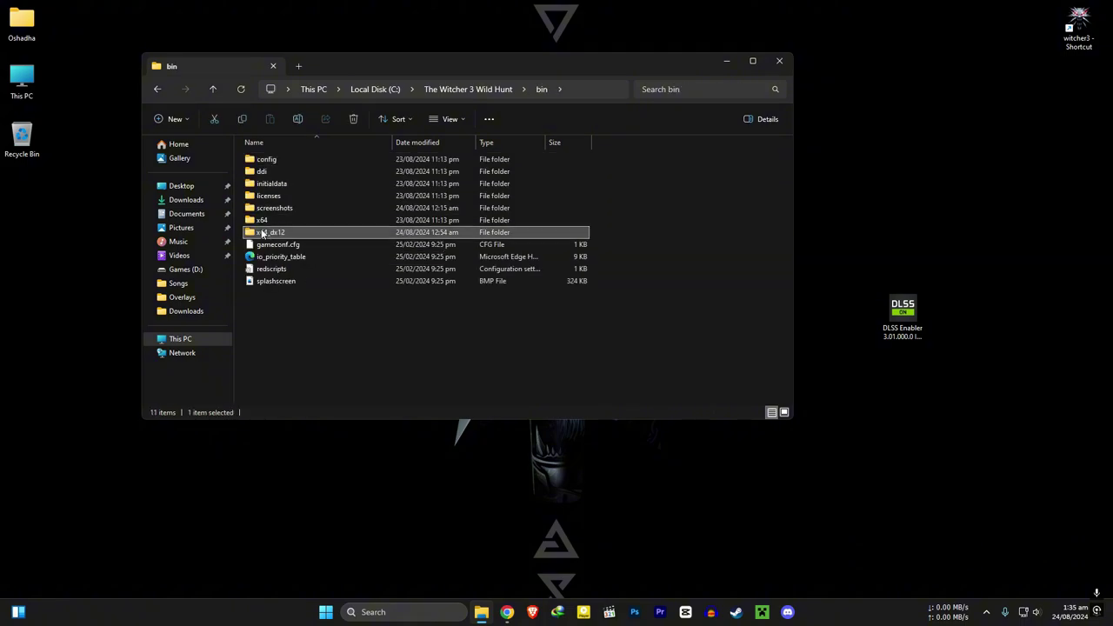
{"action": "left_click", "coordinate": [317, 220]}
{"action": "left_click", "coordinate": [307, 234]}
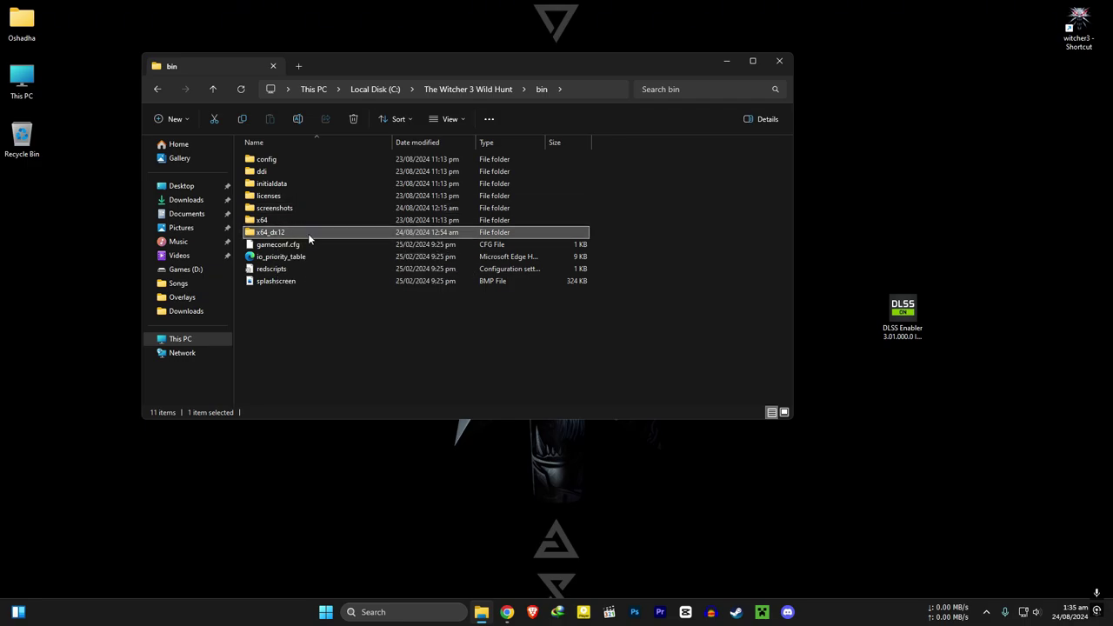
{"action": "double_click", "coordinate": [296, 235]}
- Select the witcher3 application in the x64_dx12 folder and shift the folder window aside
{"action": "left_click", "coordinate": [330, 377]}
{"action": "scroll", "coordinate": [326, 307], "scroll_direction": "down", "scroll_amount": 6}
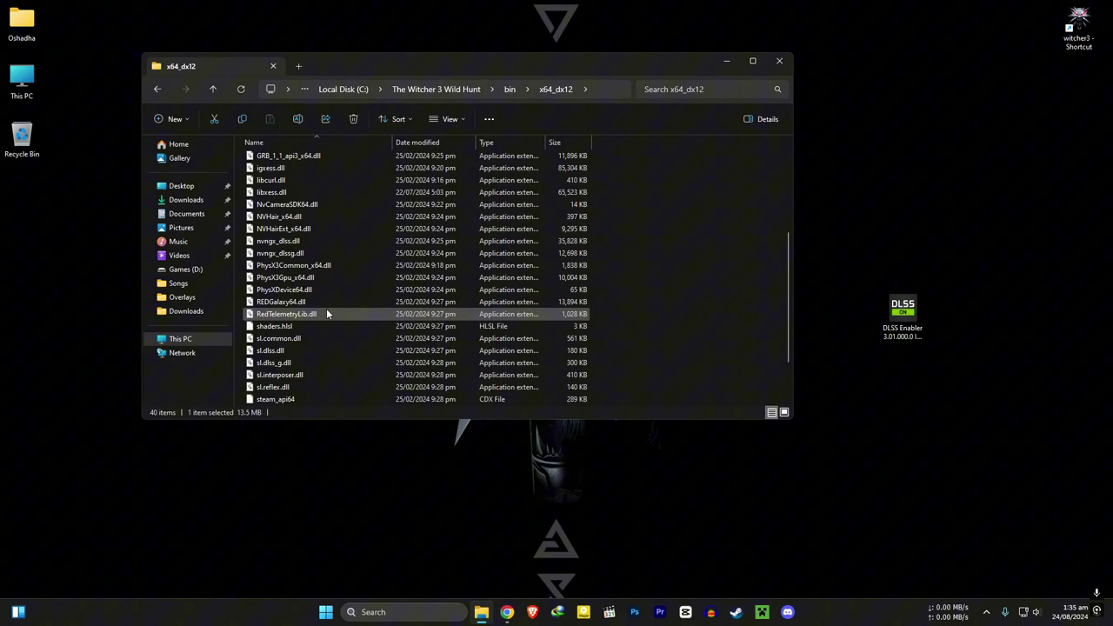
{"action": "left_click", "coordinate": [320, 375]}
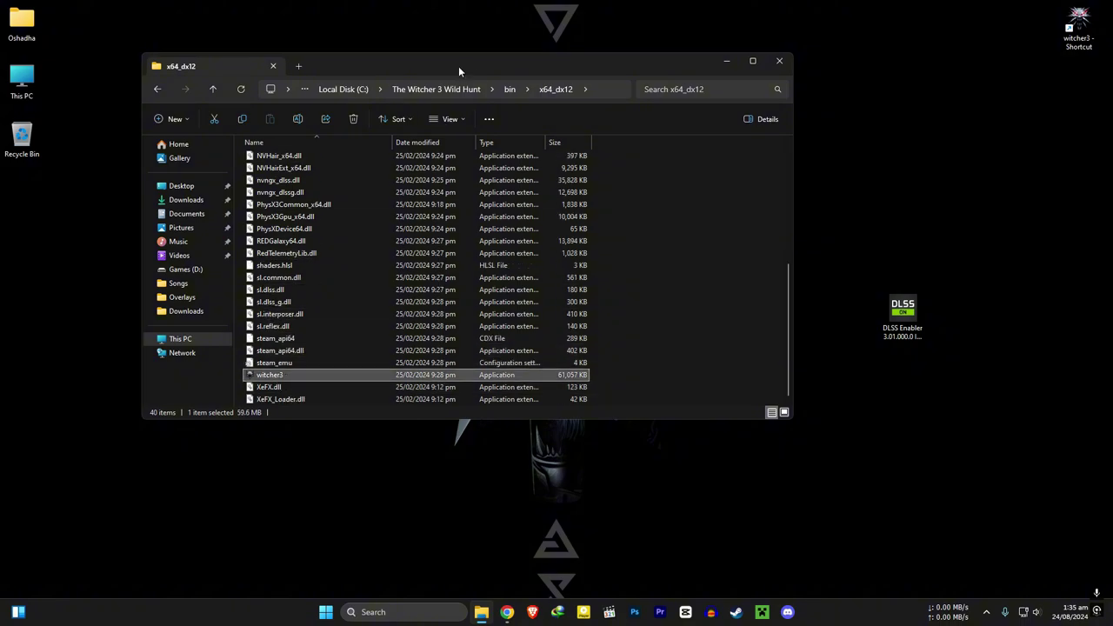
{"action": "left_click_drag", "start_coordinate": [486, 65], "coordinate": [430, 133]}
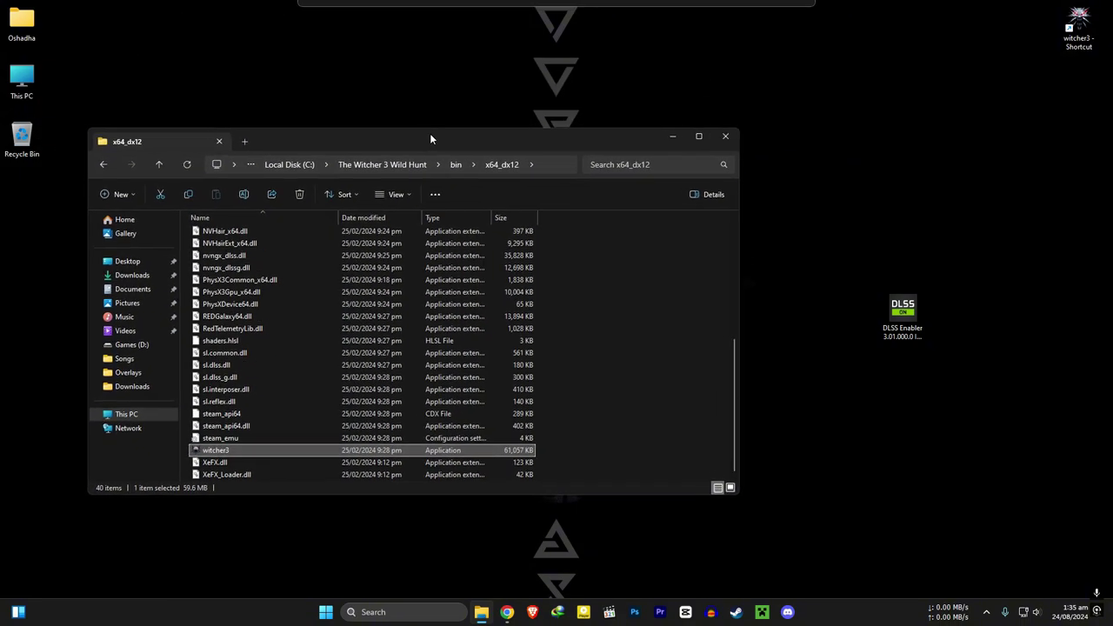
- Launch the DLSS Enabler installer from the desktop, accept its license agreement and continue to the destination selection
{"action": "double_click", "coordinate": [917, 311]}
{"action": "left_click_drag", "start_coordinate": [525, 173], "coordinate": [864, 180]}
{"action": "left_click", "coordinate": [788, 385]}
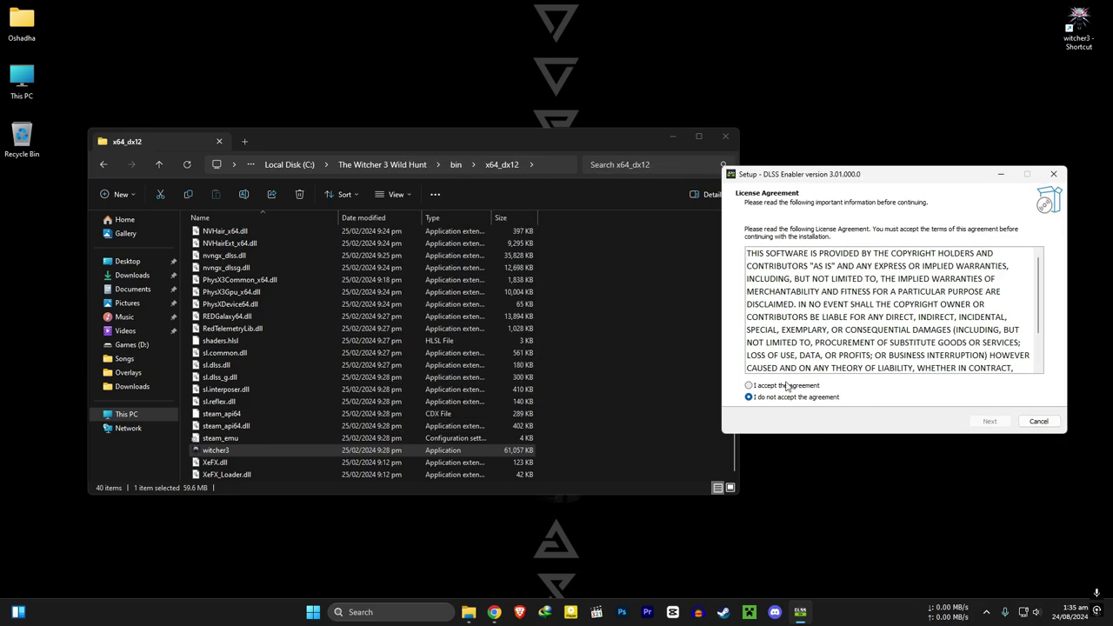
{"action": "left_click", "coordinate": [990, 421]}
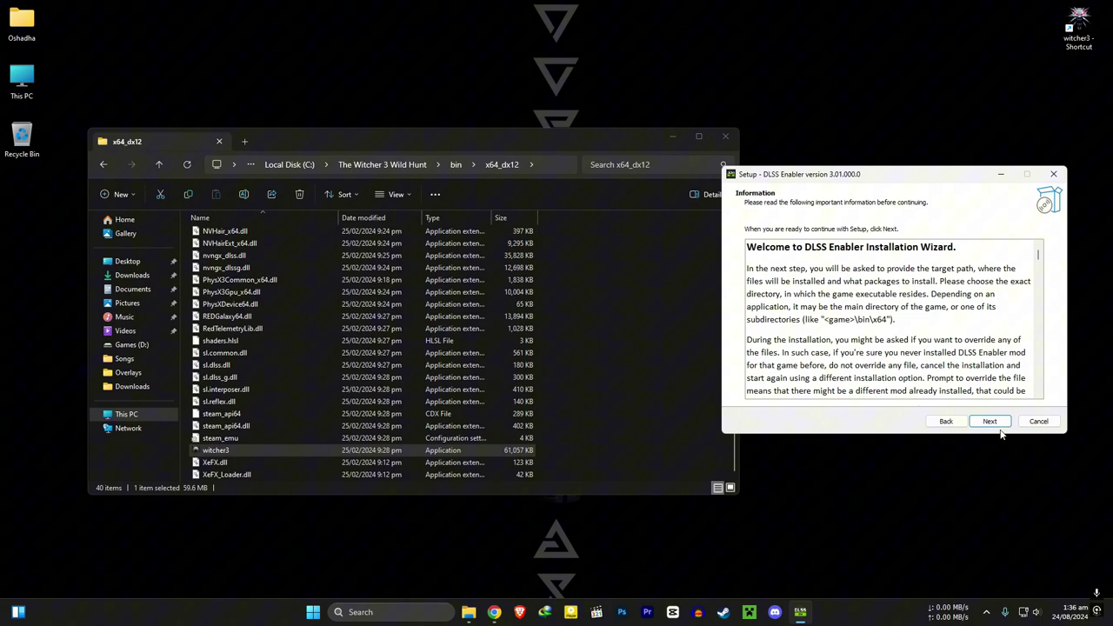
{"action": "left_click", "coordinate": [990, 421]}
- Set the installation destination to C:\The Witcher 3 Wild Hunt\bin\x64_dx12 by copying the folder's path, and continue to component selection
{"action": "left_click", "coordinate": [286, 165]}
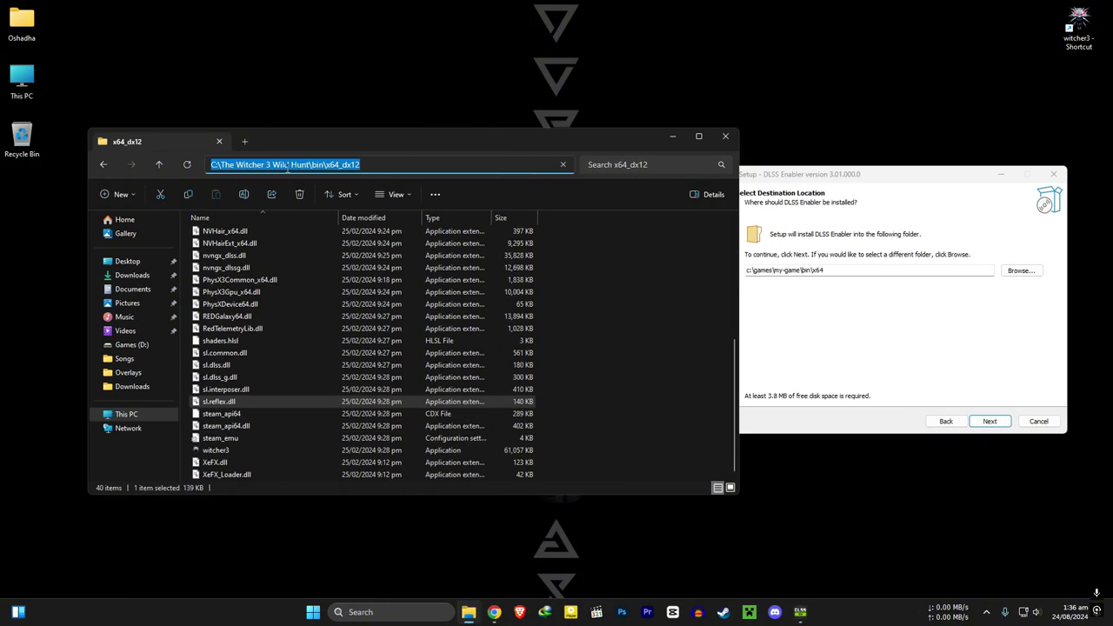
{"action": "right_click", "coordinate": [291, 166]}
{"action": "left_click", "coordinate": [323, 198]}
{"action": "left_click_drag", "start_coordinate": [869, 273], "coordinate": [726, 280]}
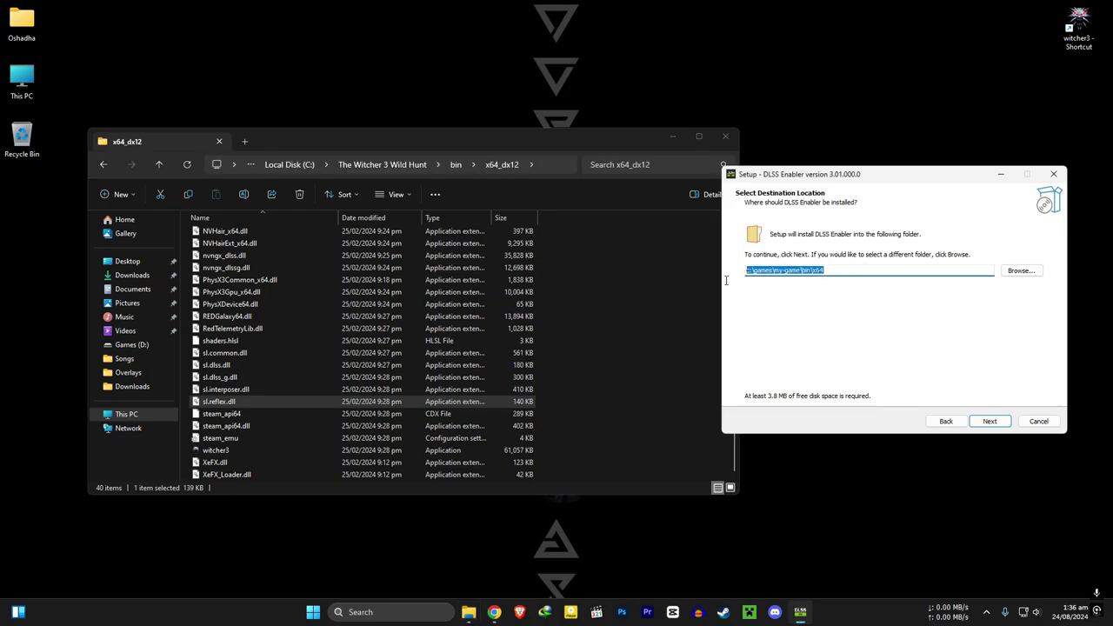
{"action": "key", "text": "ctrl+v"}
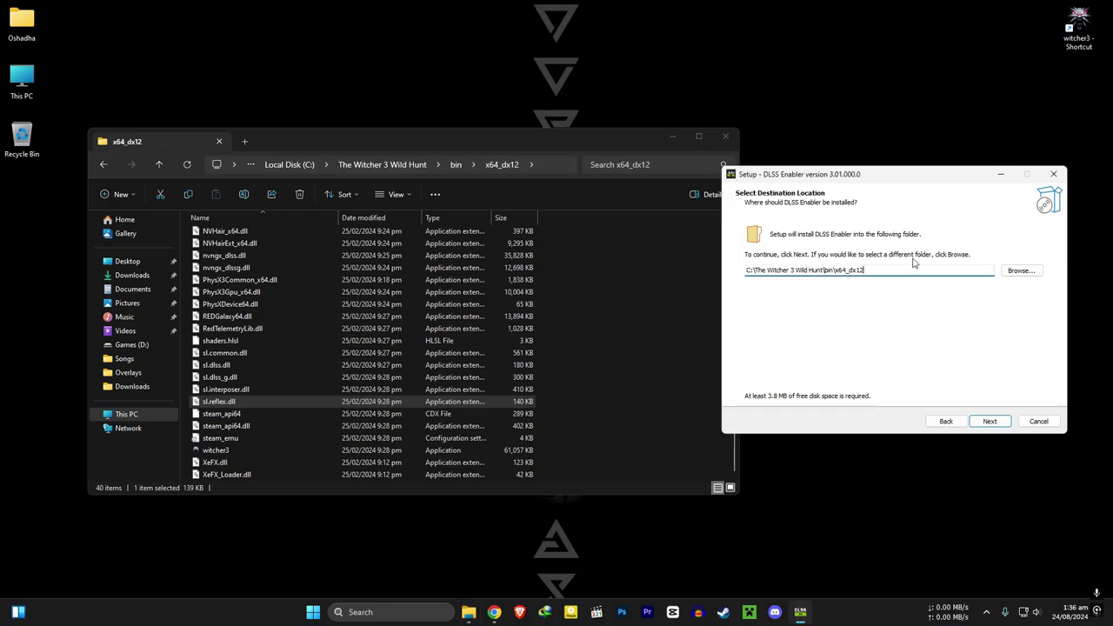
{"action": "left_click", "coordinate": [1021, 273]}
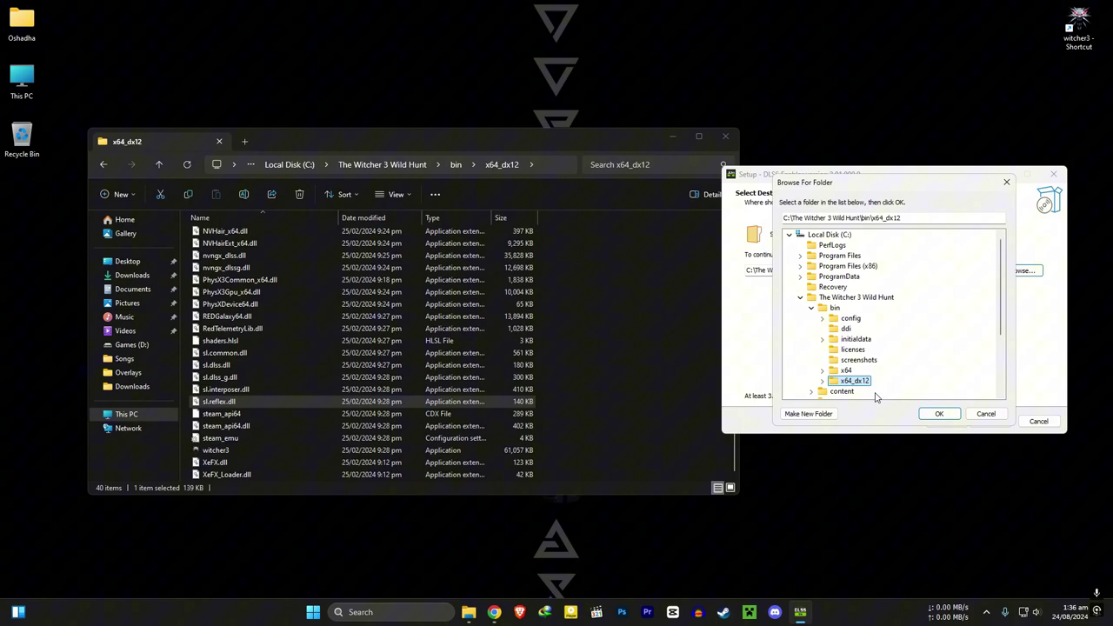
{"action": "left_click", "coordinate": [939, 413]}
{"action": "left_click", "coordinate": [989, 421]}
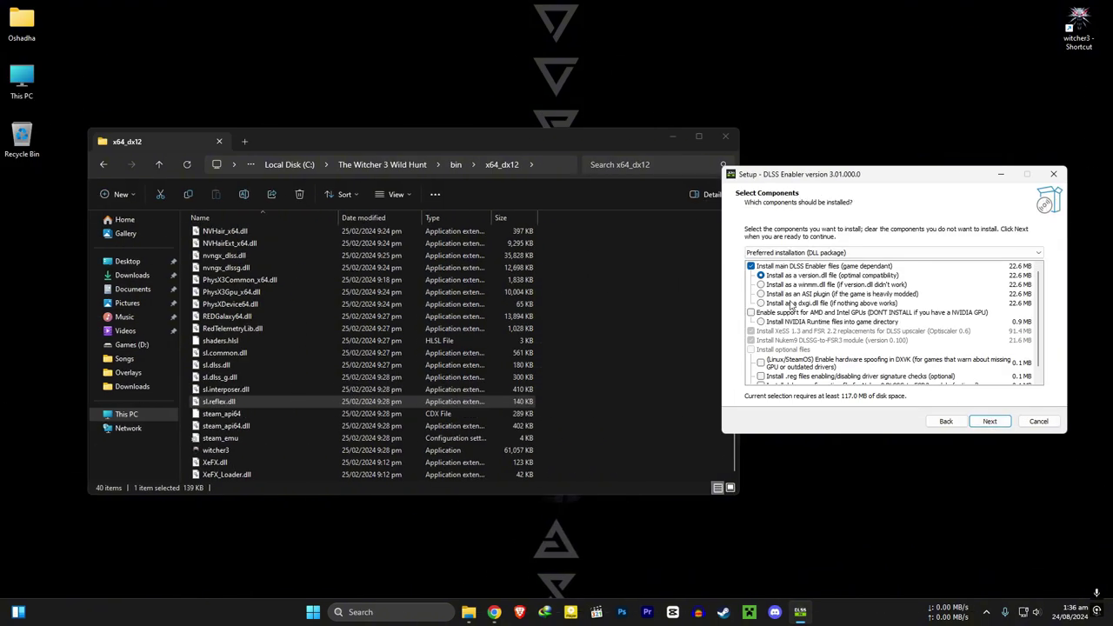
- Compare the installer's component options with the mod page's note on AMD/Intel GPU support and disabling NVIDIA signature checks
{"action": "scroll", "coordinate": [791, 305], "scroll_direction": "down", "scroll_amount": 1}
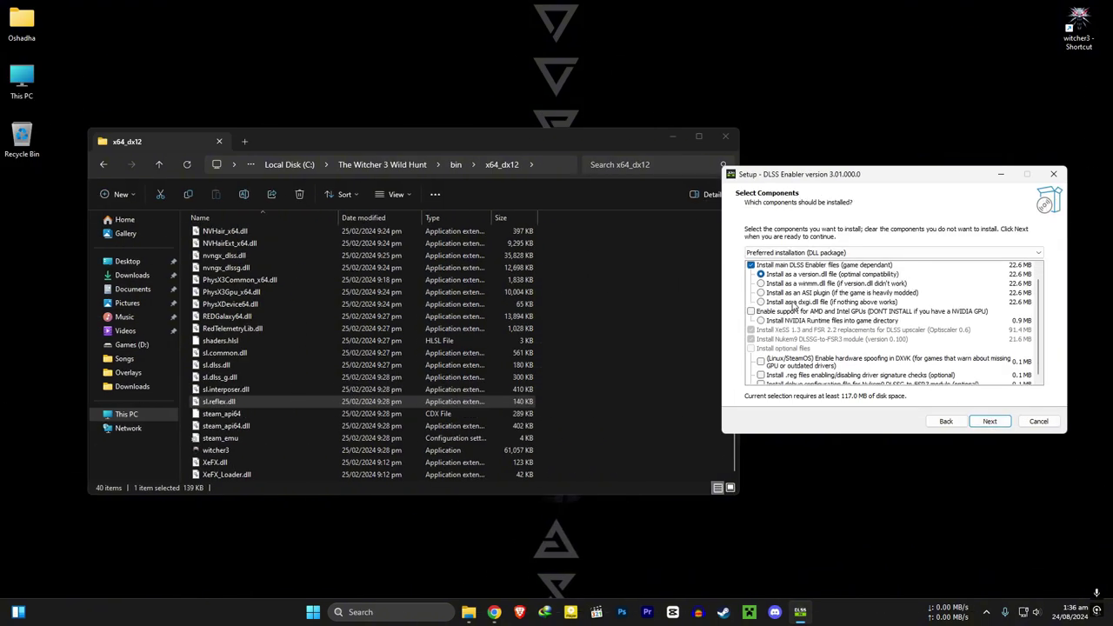
{"action": "scroll", "coordinate": [798, 308], "scroll_direction": "up", "scroll_amount": 1}
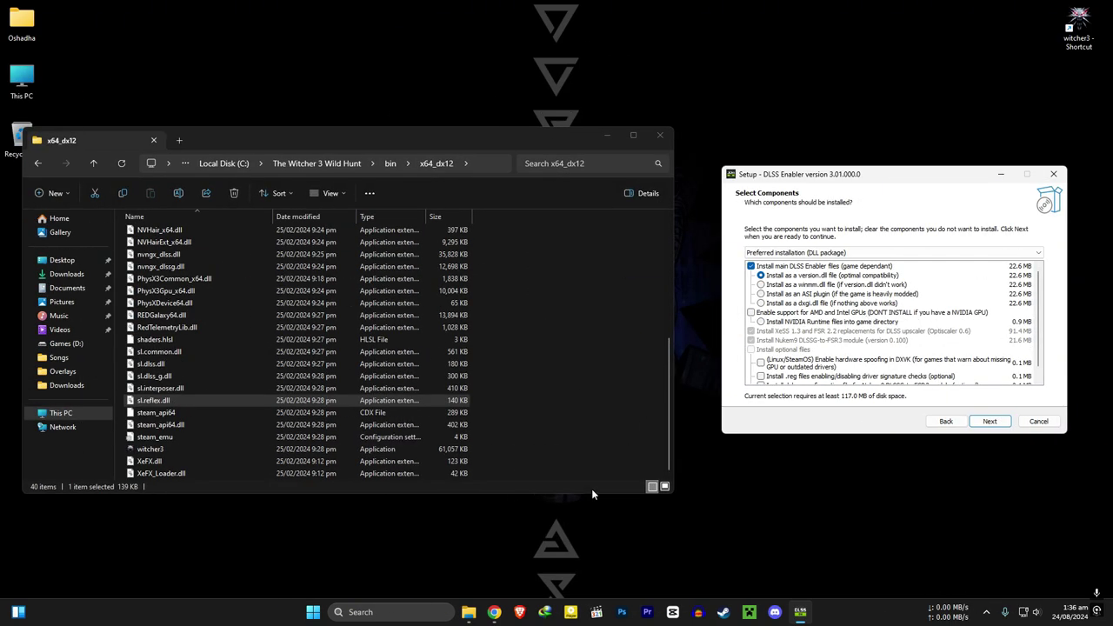
{"action": "left_click", "coordinate": [494, 611]}
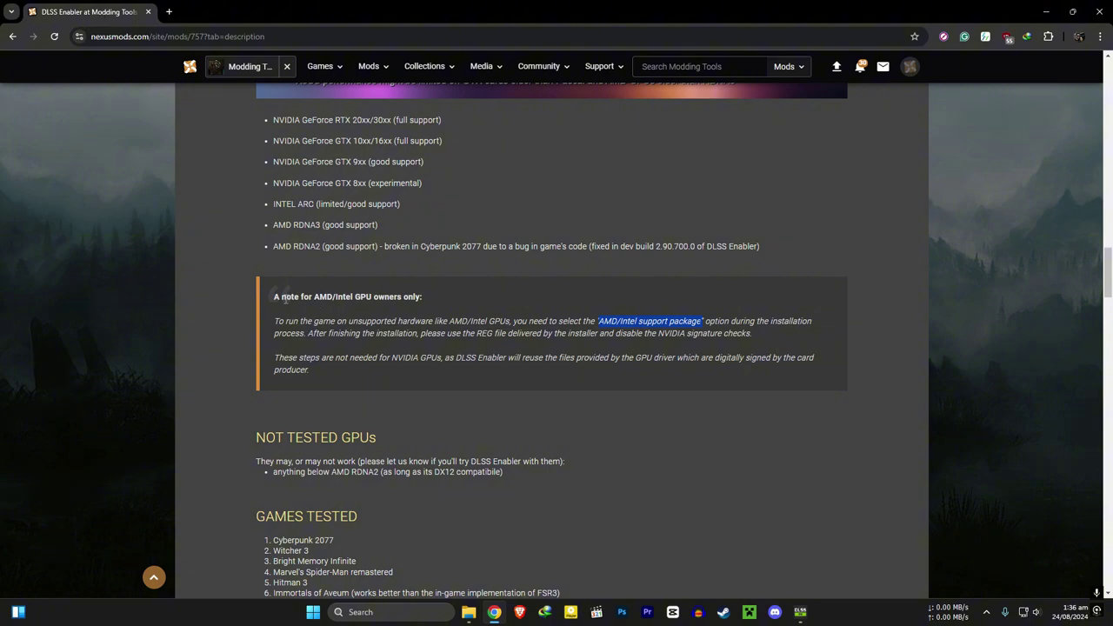
{"action": "left_click_drag", "start_coordinate": [282, 297], "coordinate": [422, 296]}
{"action": "left_click", "coordinate": [429, 345]}
{"action": "left_click", "coordinate": [798, 609]}
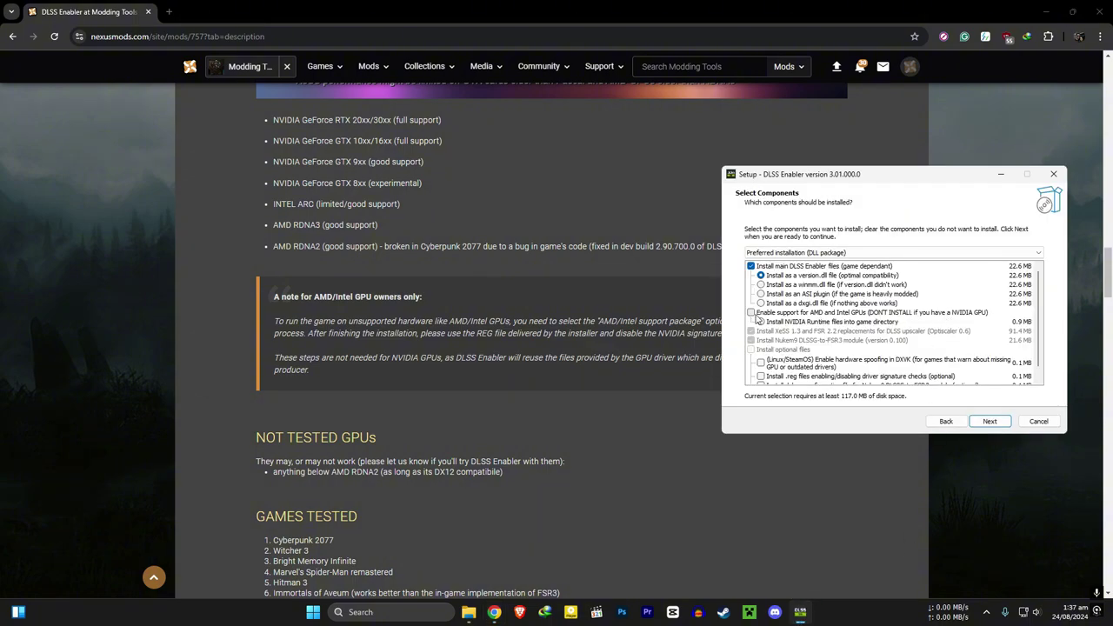
{"action": "left_click", "coordinate": [671, 346]}
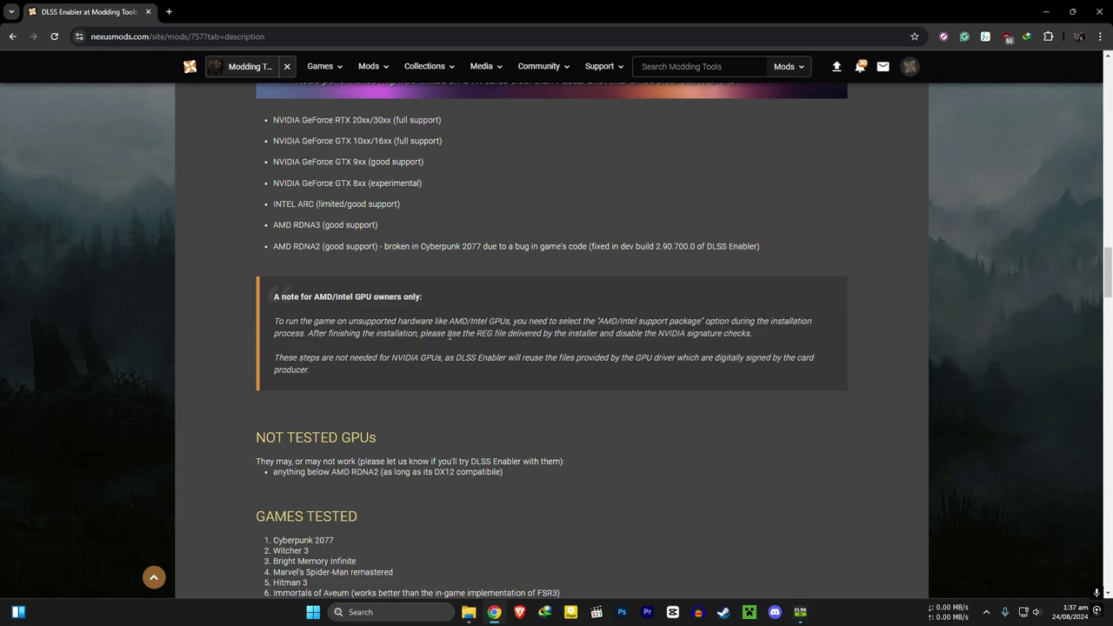
{"action": "left_click_drag", "start_coordinate": [534, 335], "coordinate": [756, 337]}
{"action": "left_click", "coordinate": [800, 611]}
{"action": "scroll", "coordinate": [789, 377], "scroll_direction": "down", "scroll_amount": 3}
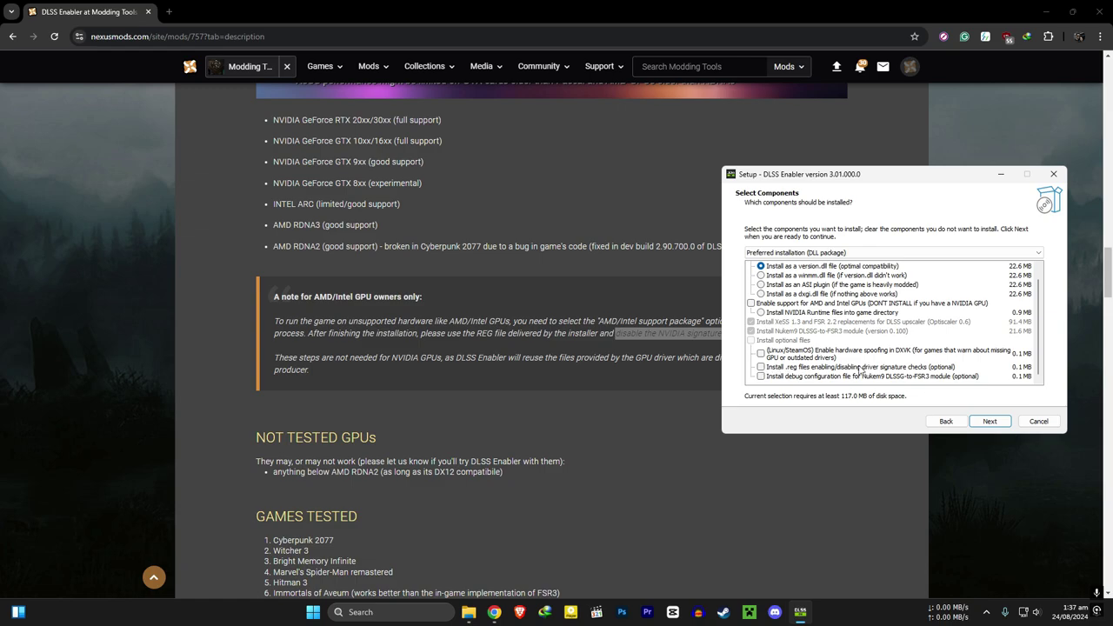
{"action": "scroll", "coordinate": [858, 270], "scroll_direction": "up", "scroll_amount": 1}
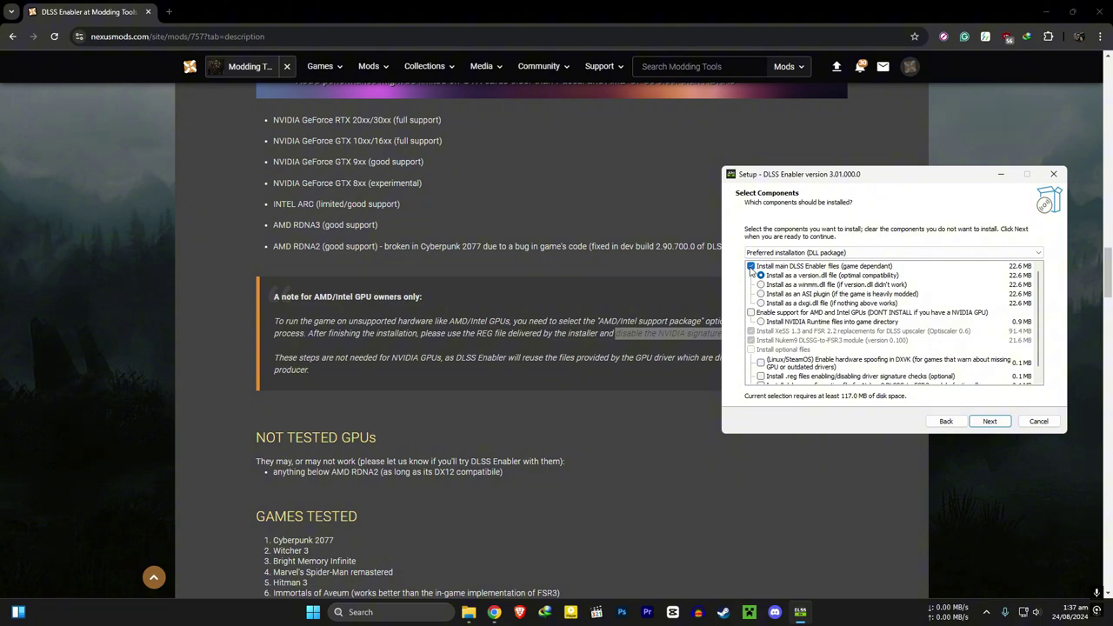
- Enable the installer's AMD and Intel GPU support and the .reg files for enabling/disabling driver signature checks
{"action": "left_click", "coordinate": [752, 313]}
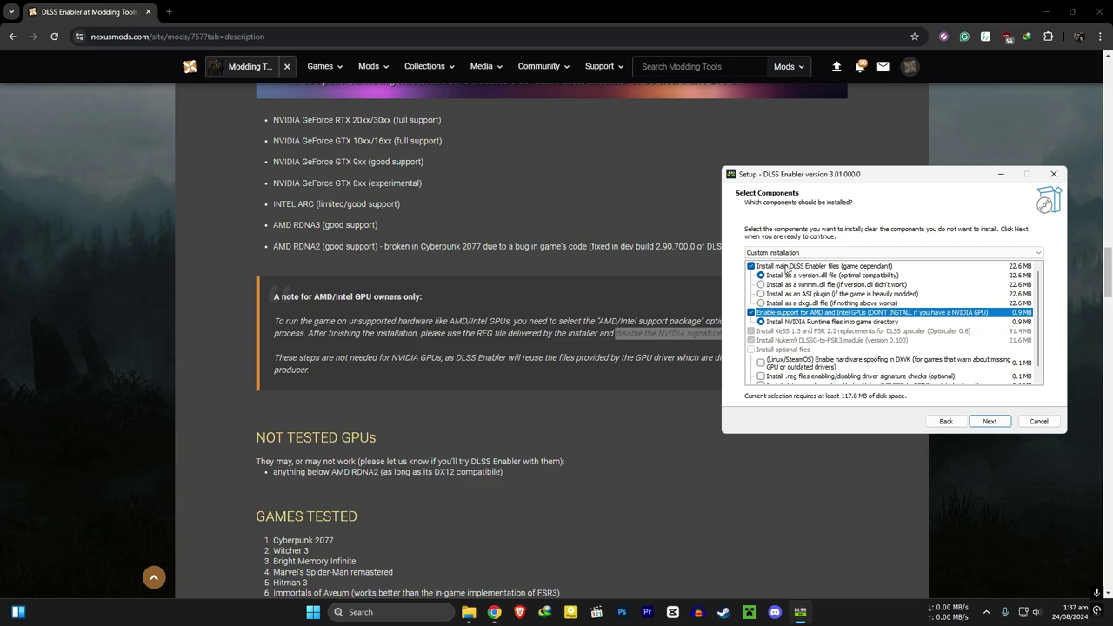
{"action": "scroll", "coordinate": [840, 352], "scroll_direction": "down", "scroll_amount": 1}
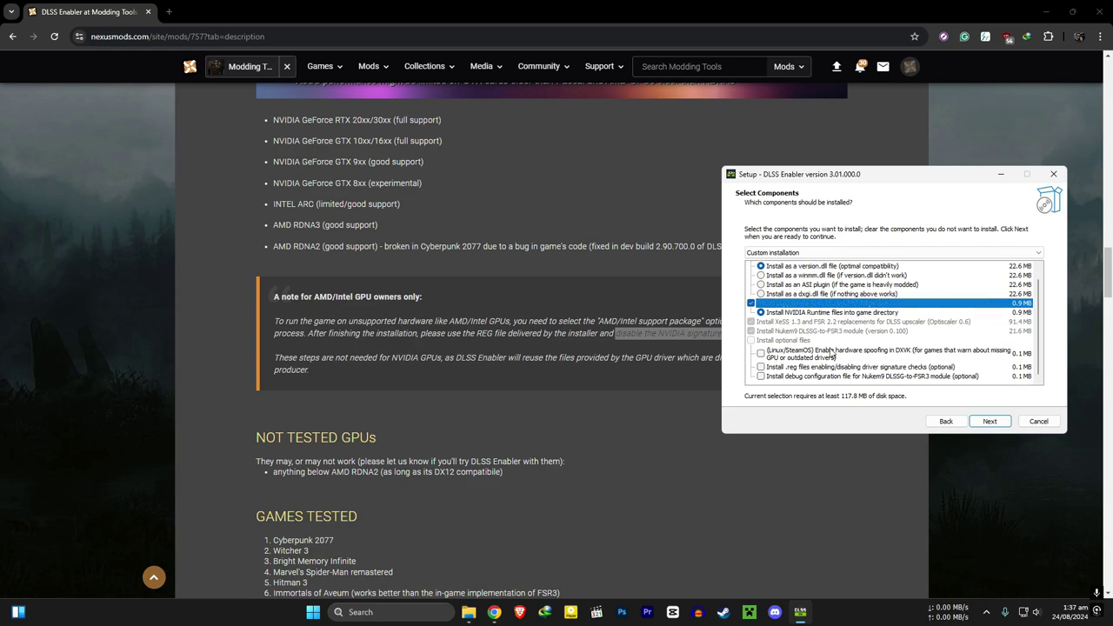
{"action": "left_click", "coordinate": [762, 367]}
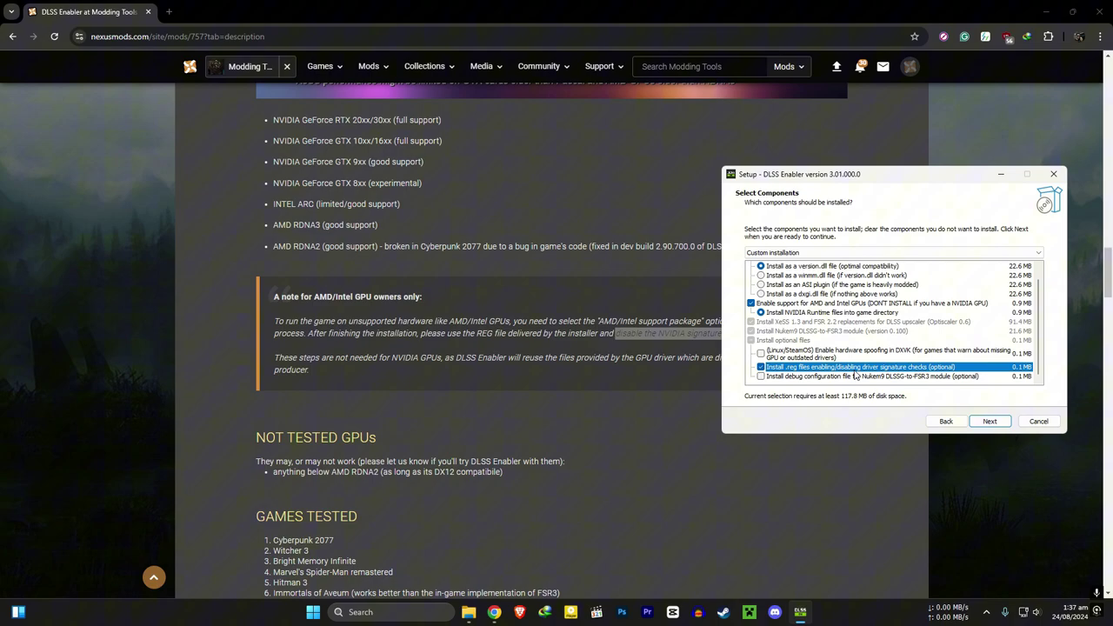
{"action": "scroll", "coordinate": [909, 291], "scroll_direction": "up", "scroll_amount": 1}
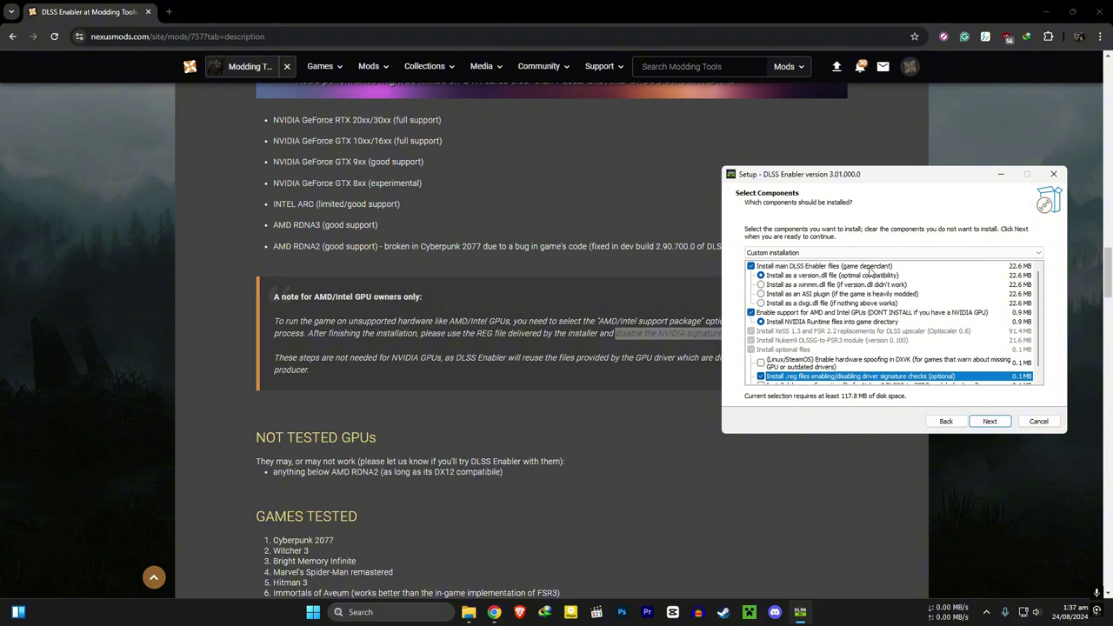
- Restore the preferred DLL package selection without AMD/Intel GPU support or optional .reg files, and install DLSS Enabler
{"action": "left_click", "coordinate": [904, 313]}
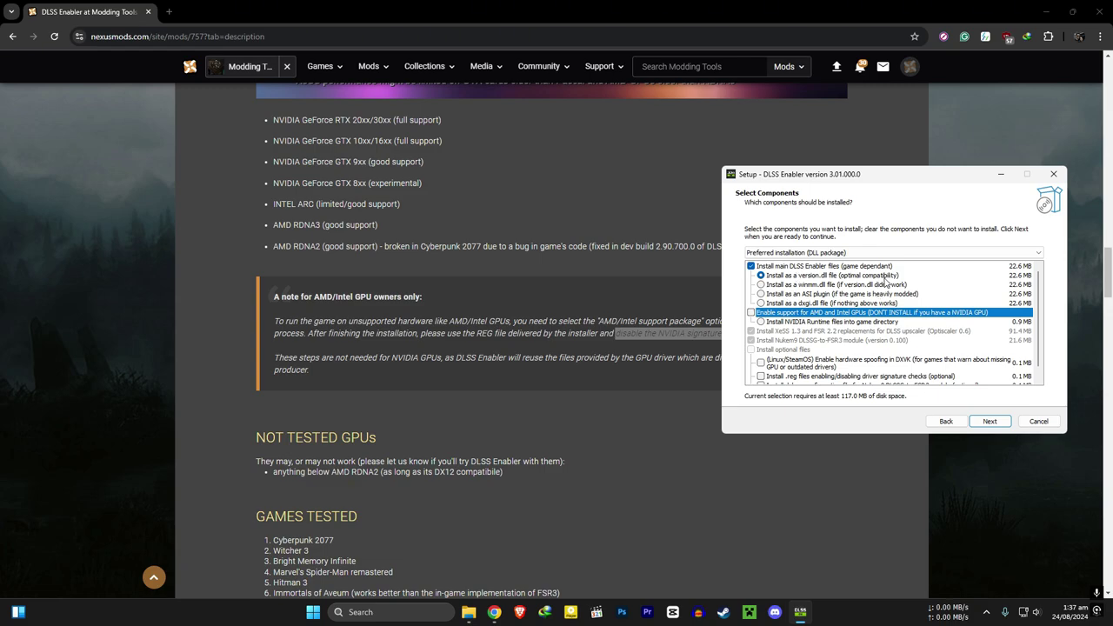
{"action": "scroll", "coordinate": [885, 280], "scroll_direction": "down", "scroll_amount": 1}
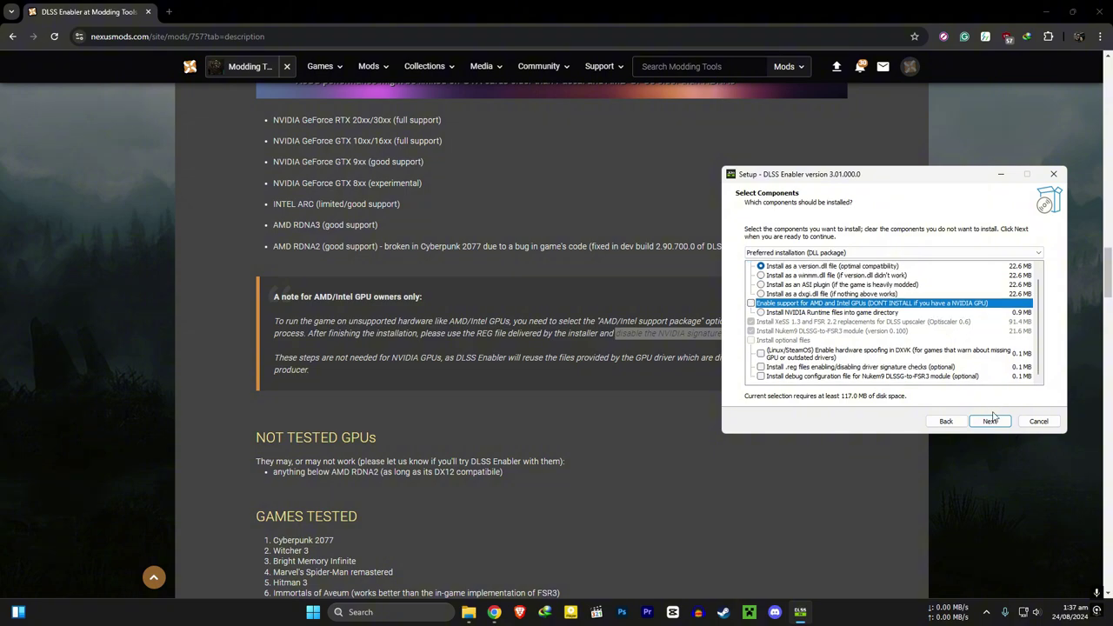
{"action": "left_click", "coordinate": [991, 421]}
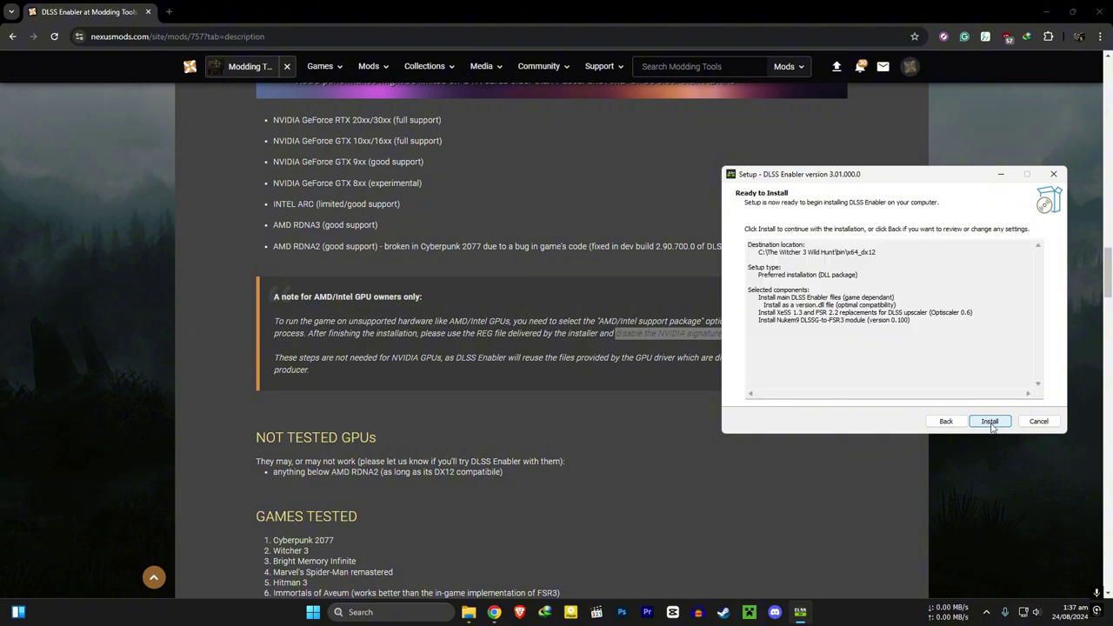
{"action": "left_click", "coordinate": [992, 423]}
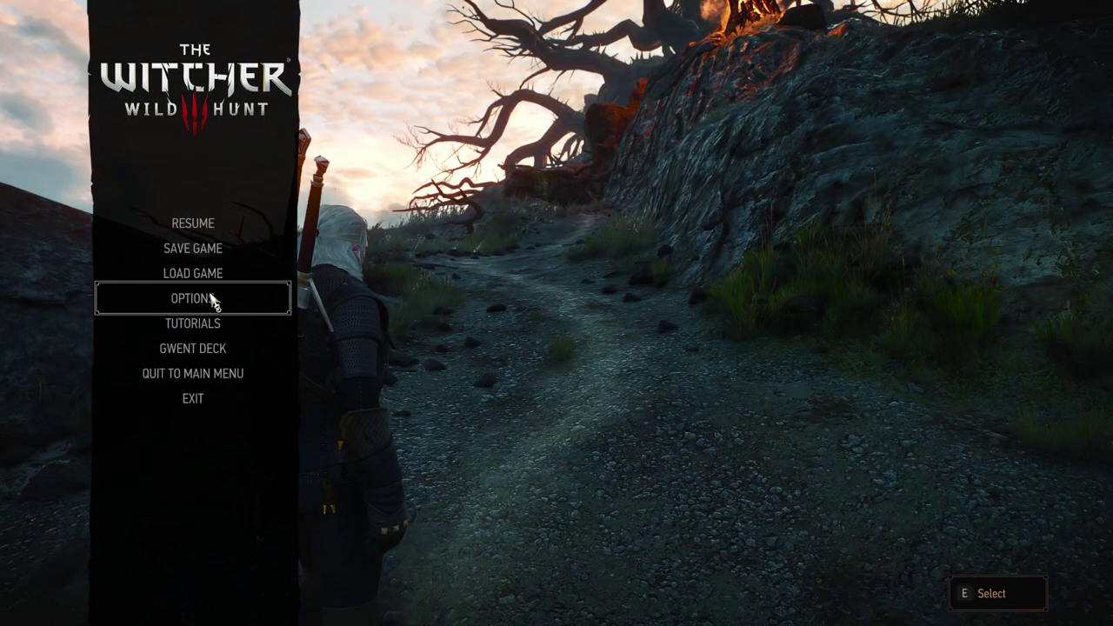
- Open the graphics settings within the game's video options
{"action": "left_click", "coordinate": [205, 299]}
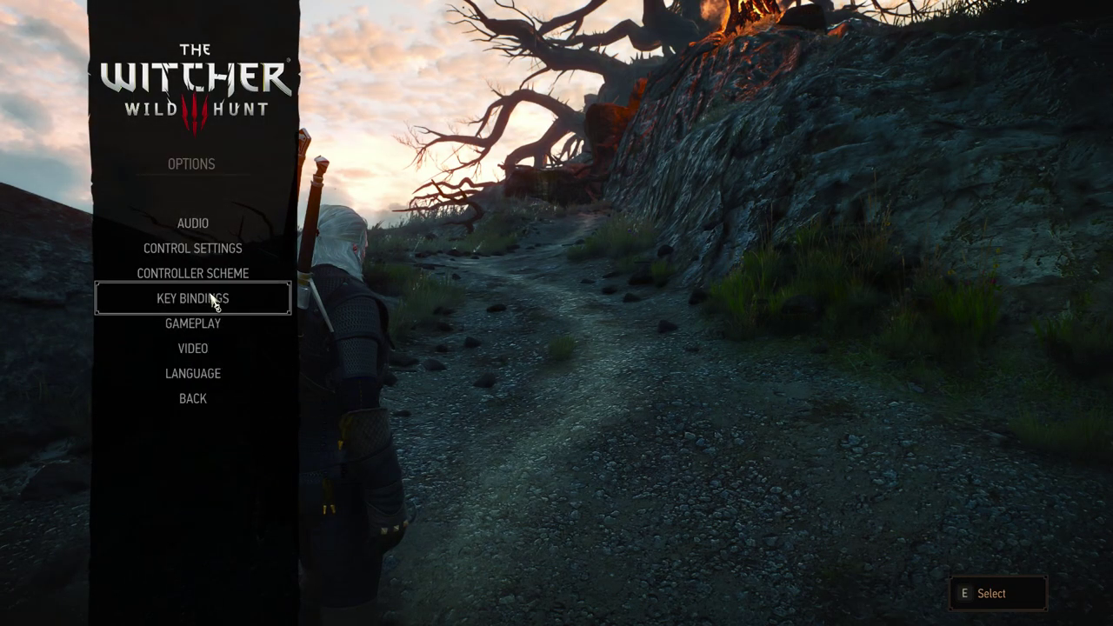
{"action": "left_click", "coordinate": [211, 352]}
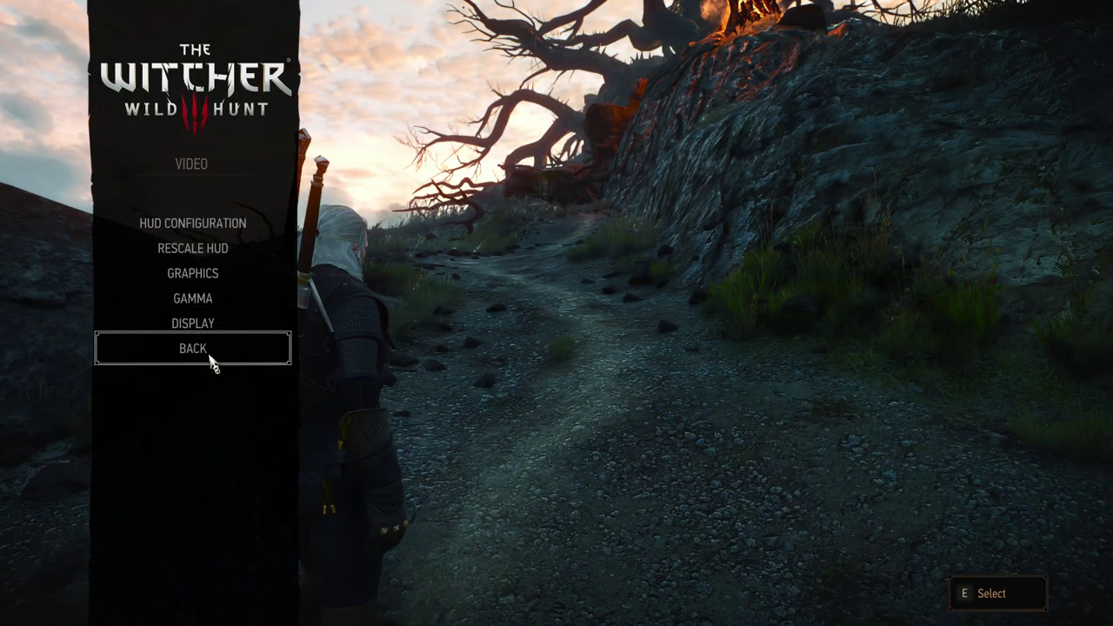
{"action": "left_click", "coordinate": [212, 274]}
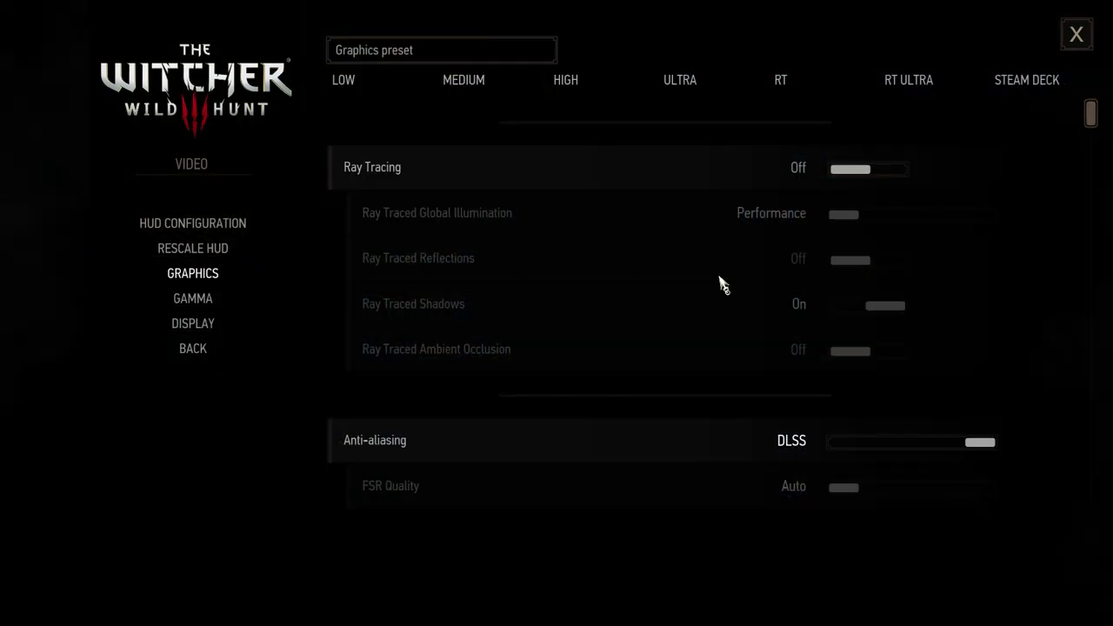
- Try the other anti-aliasing modes, including TAAU, and set Anti-aliasing back to DLSS
{"action": "left_click", "coordinate": [921, 448]}
{"action": "left_click", "coordinate": [852, 449]}
{"action": "left_click", "coordinate": [882, 453]}
{"action": "left_click", "coordinate": [902, 449]}
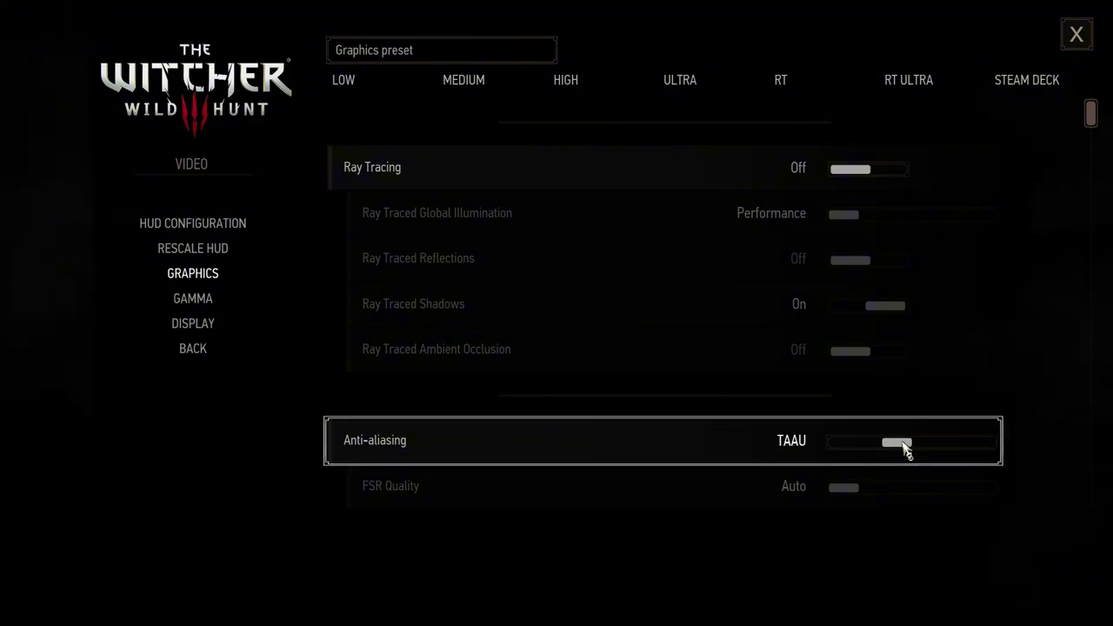
{"action": "left_click", "coordinate": [924, 447]}
{"action": "left_click", "coordinate": [966, 444]}
{"action": "left_click", "coordinate": [980, 444]}
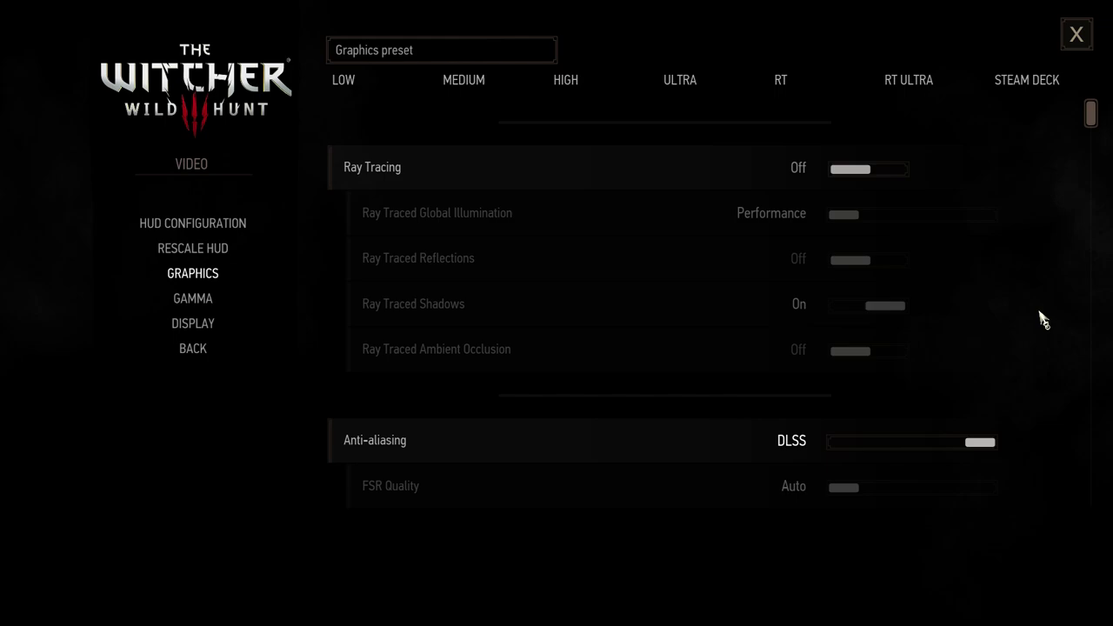
- Review the remaining graphics settings and the DLSS Frame Generation display option, and return to the game
{"action": "scroll", "coordinate": [658, 406], "scroll_direction": "down", "scroll_amount": 2}
{"action": "scroll", "coordinate": [949, 298], "scroll_direction": "down", "scroll_amount": 5}
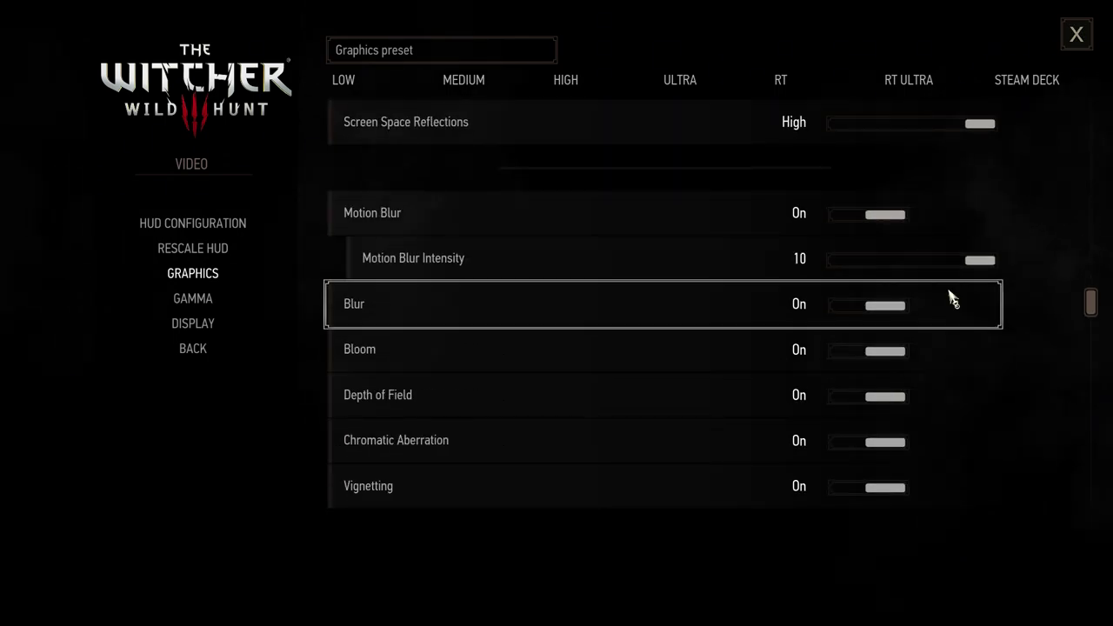
{"action": "scroll", "coordinate": [895, 422], "scroll_direction": "up", "scroll_amount": 7}
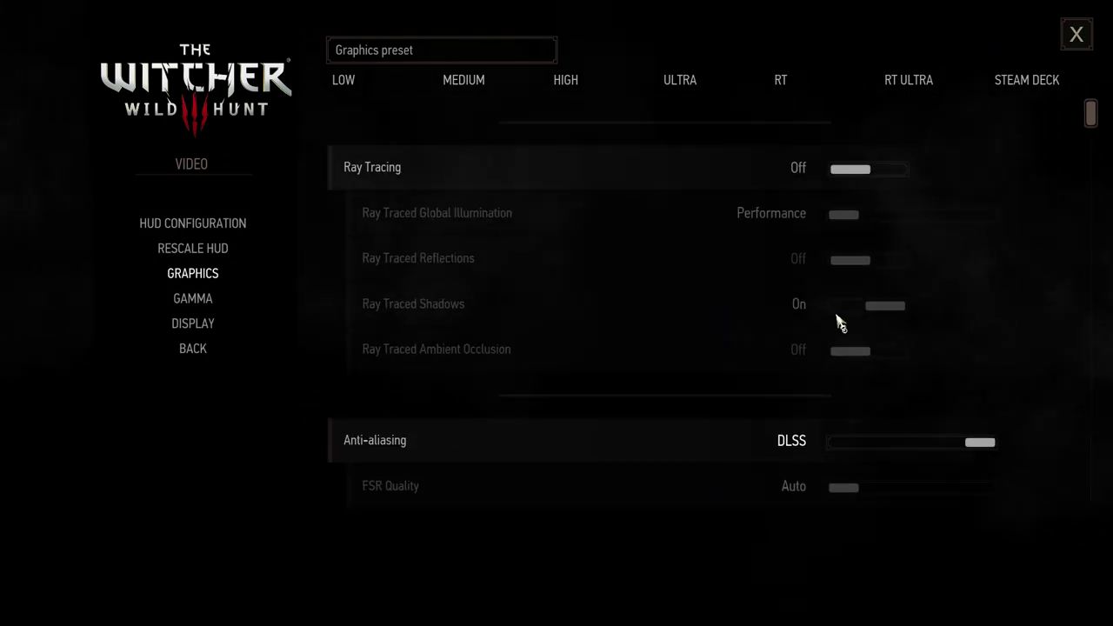
{"action": "left_click", "coordinate": [195, 332]}
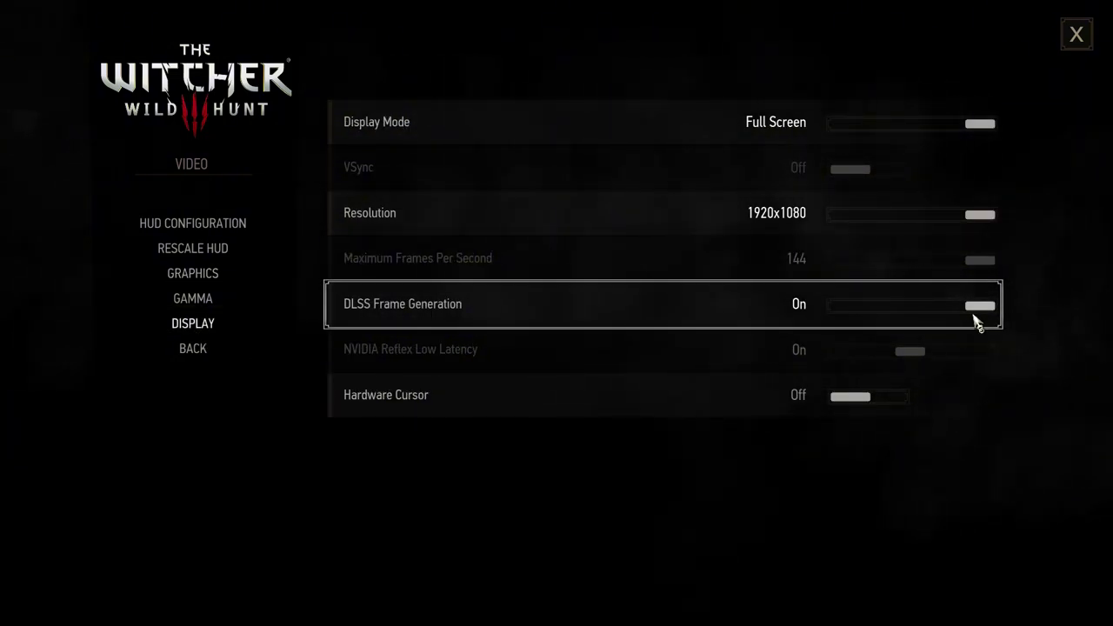
{"action": "key", "text": "Escape"}
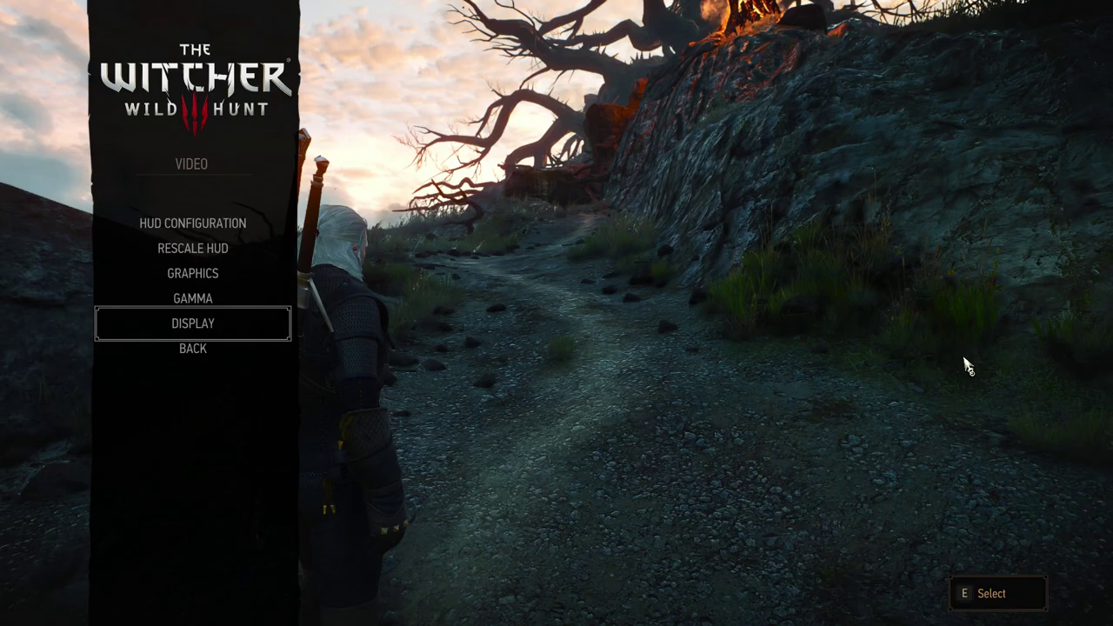
{"action": "key", "text": "Escape"}
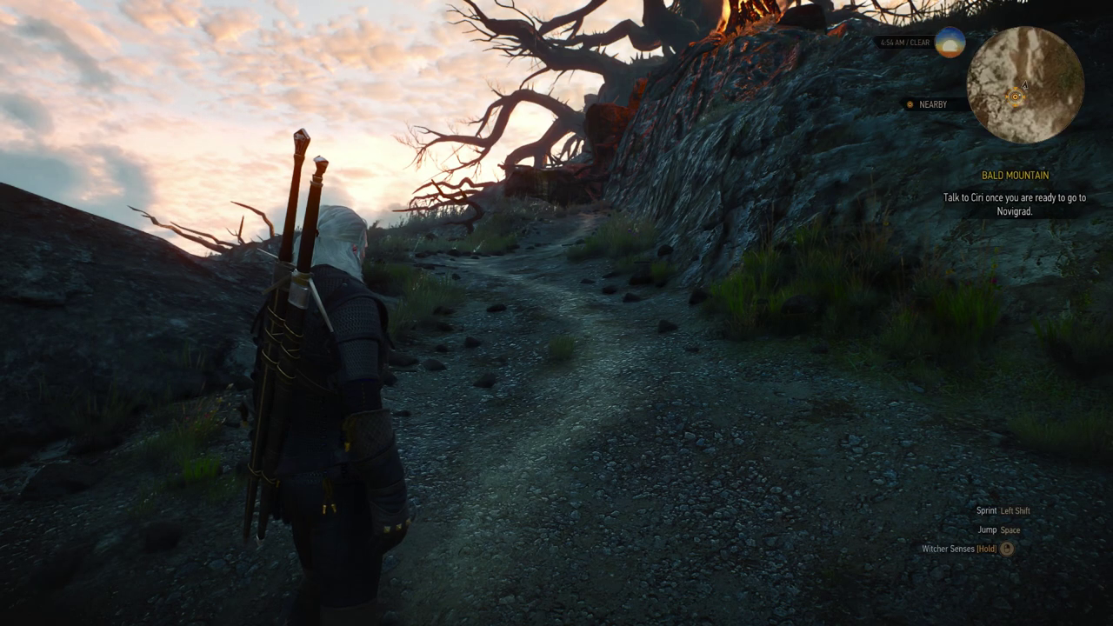
{"action": "key", "text": "w"}
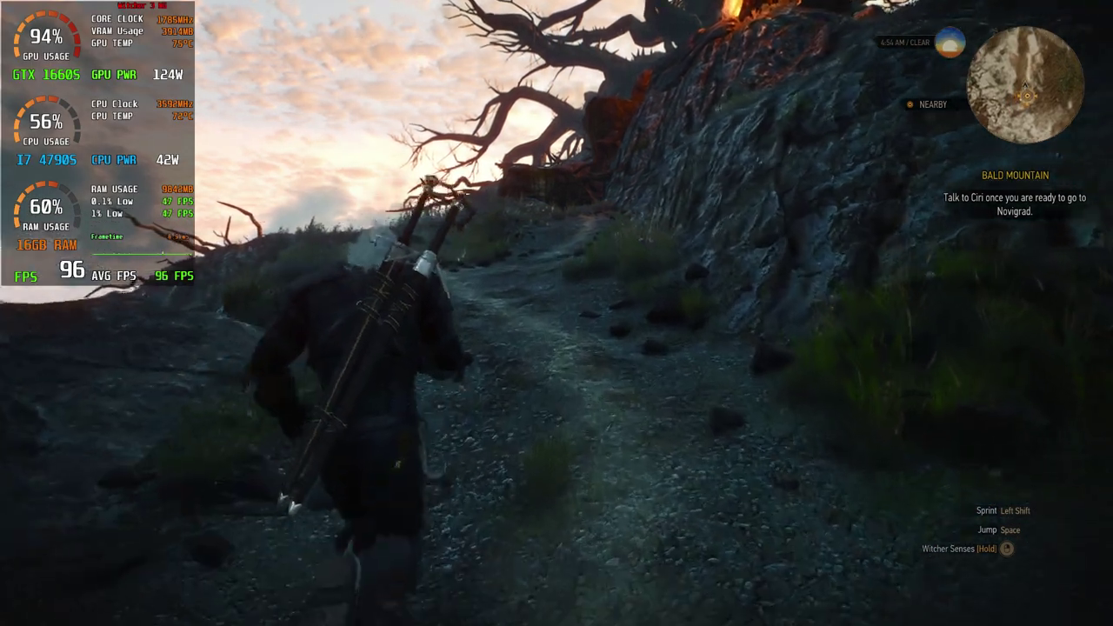
{"action": "key", "text": "w"}
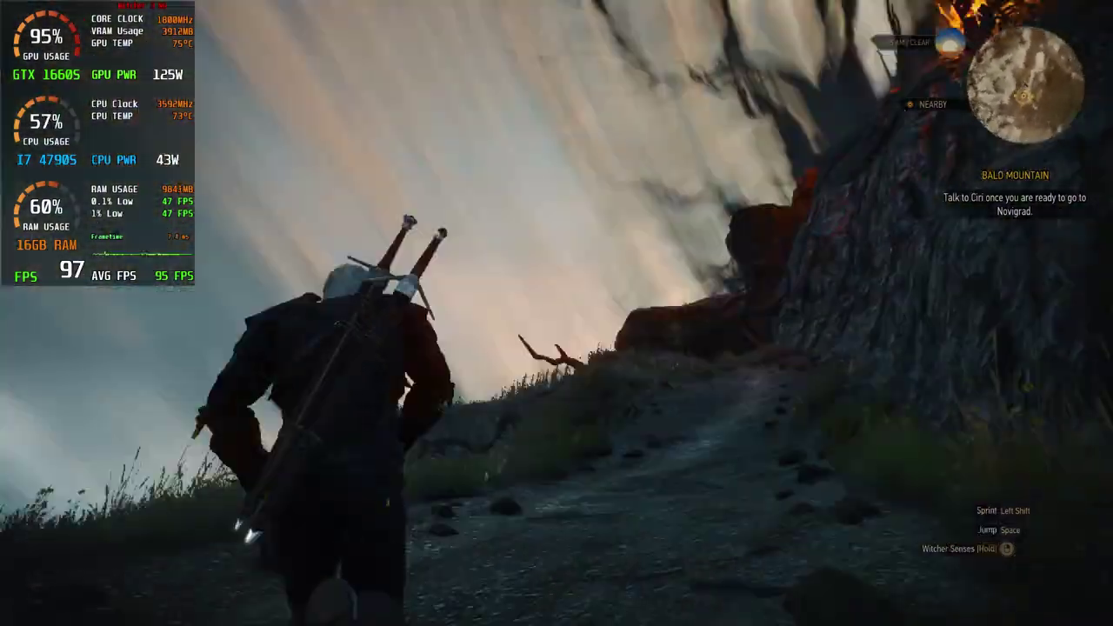
{"action": "key", "text": "w"}
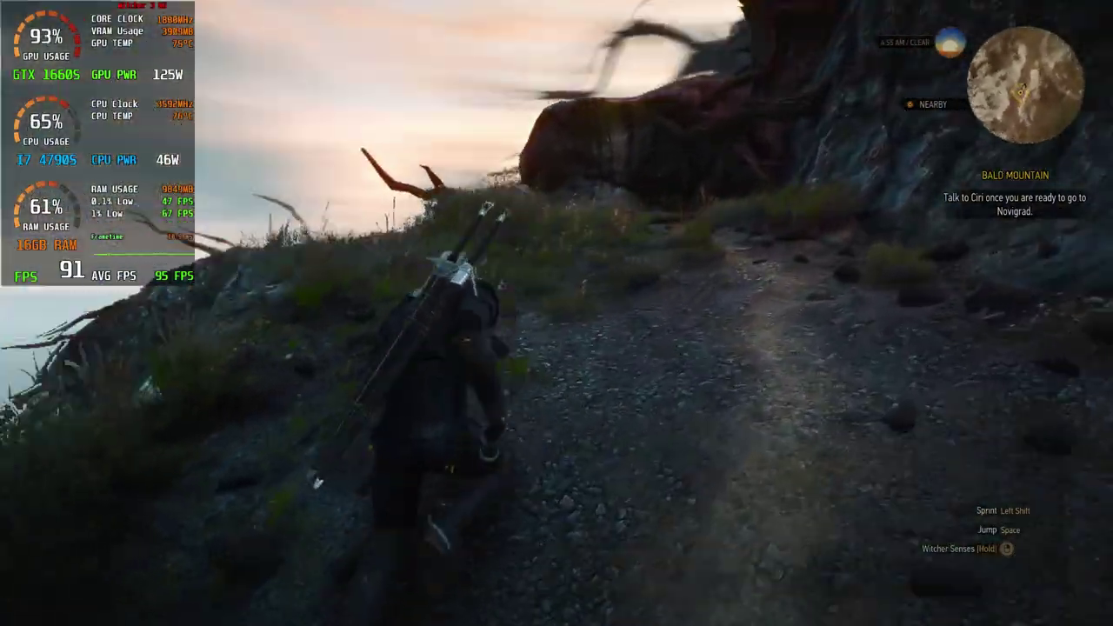
{"action": "key", "text": "w"}
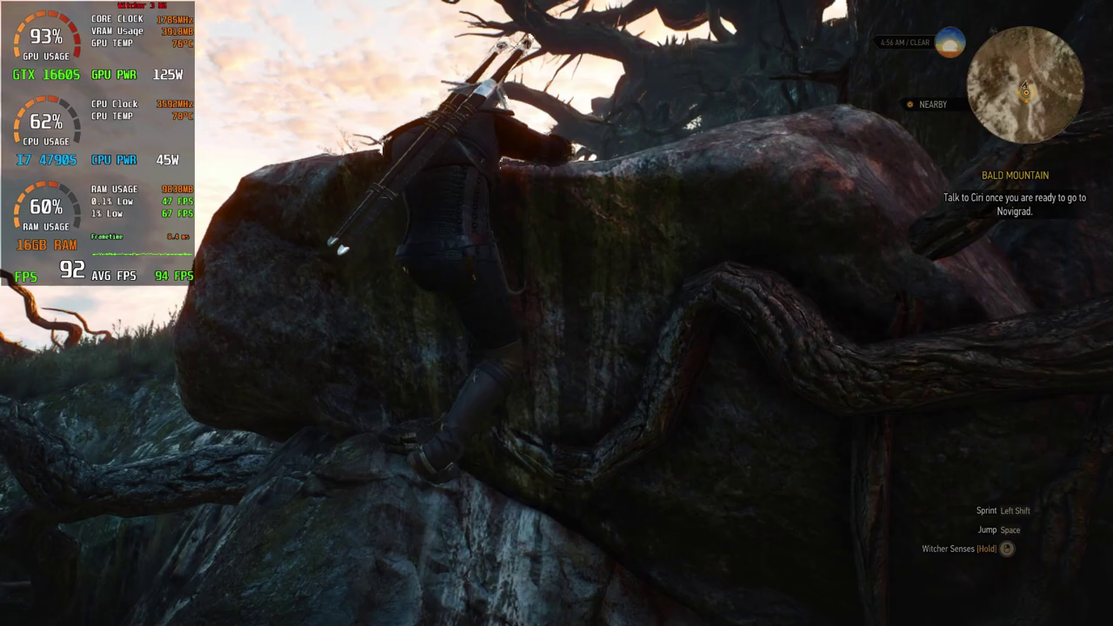
{"action": "key", "text": "w"}
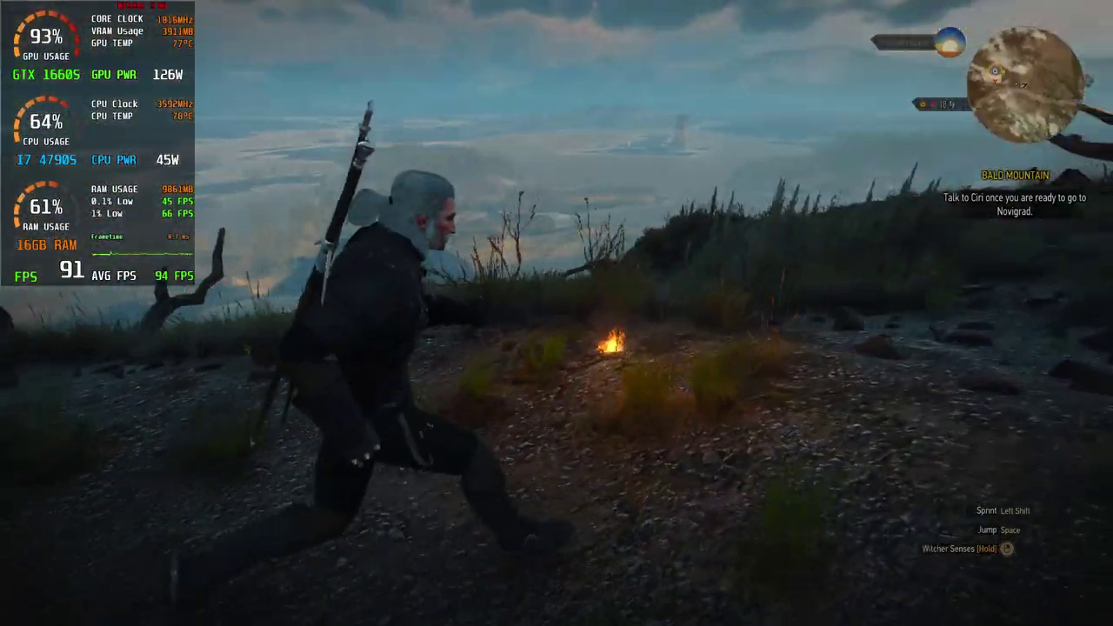
{"action": "key", "text": "w"}
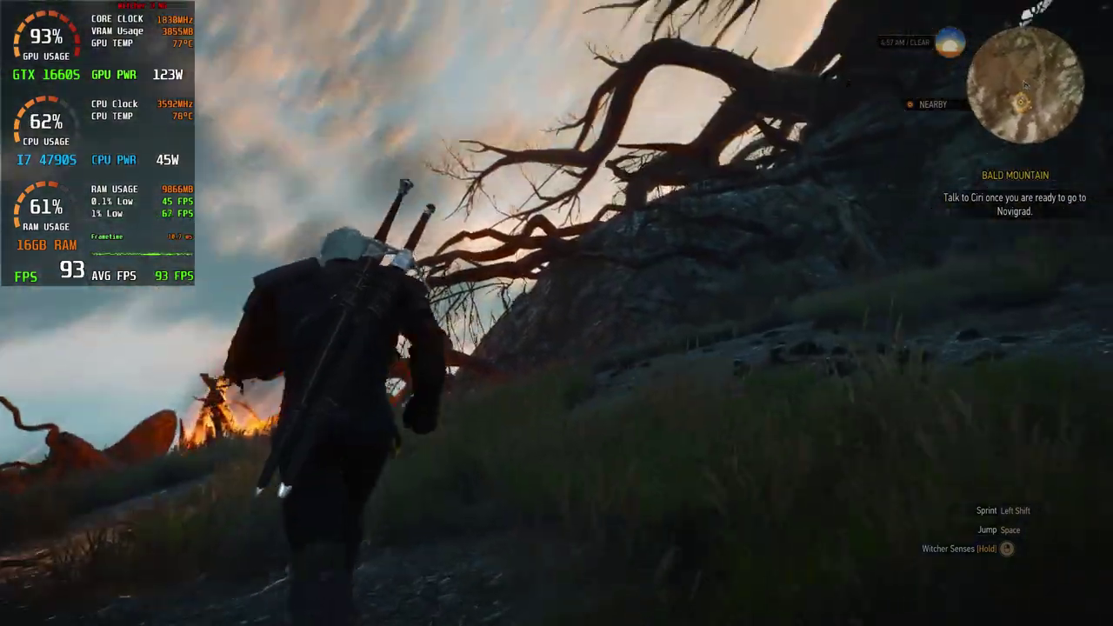
{"action": "key", "text": "w"}
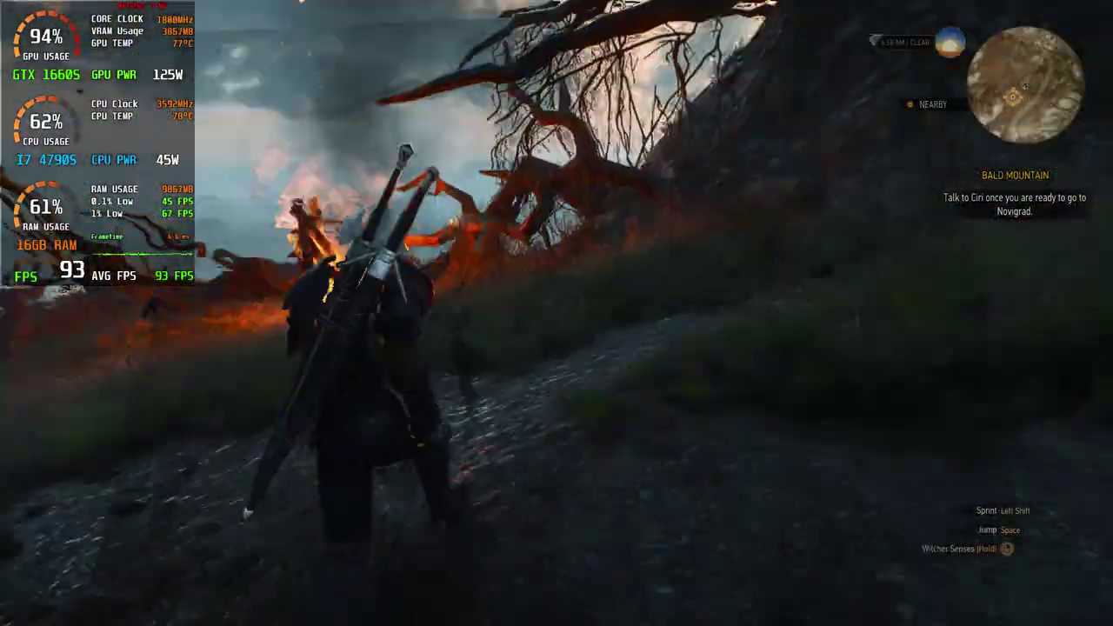
{"action": "key", "text": "w"}
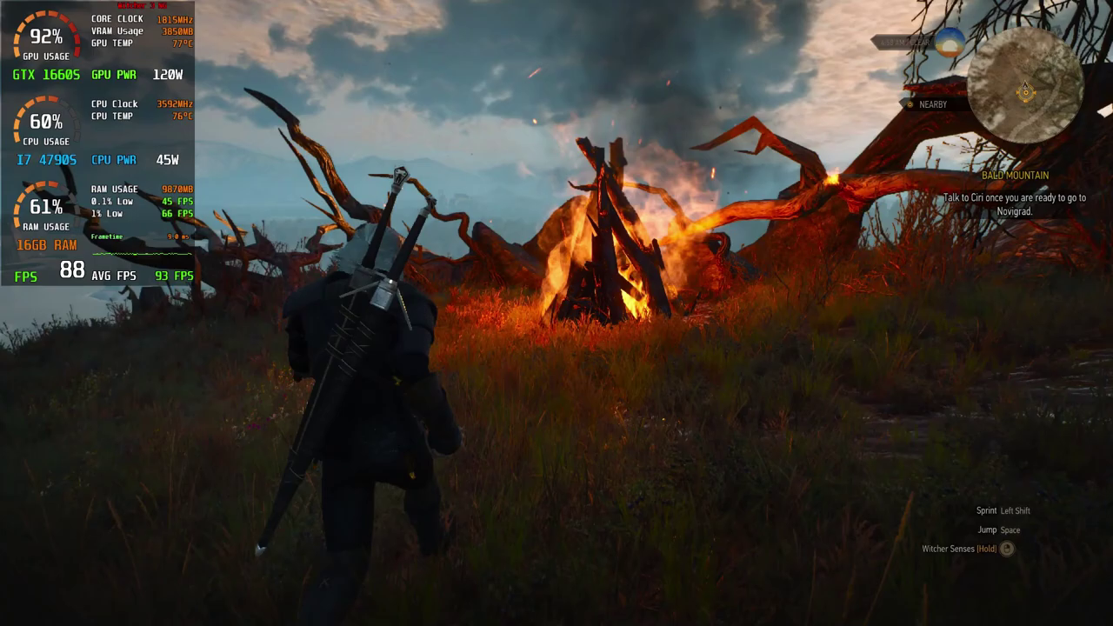
{"action": "key", "text": "w"}
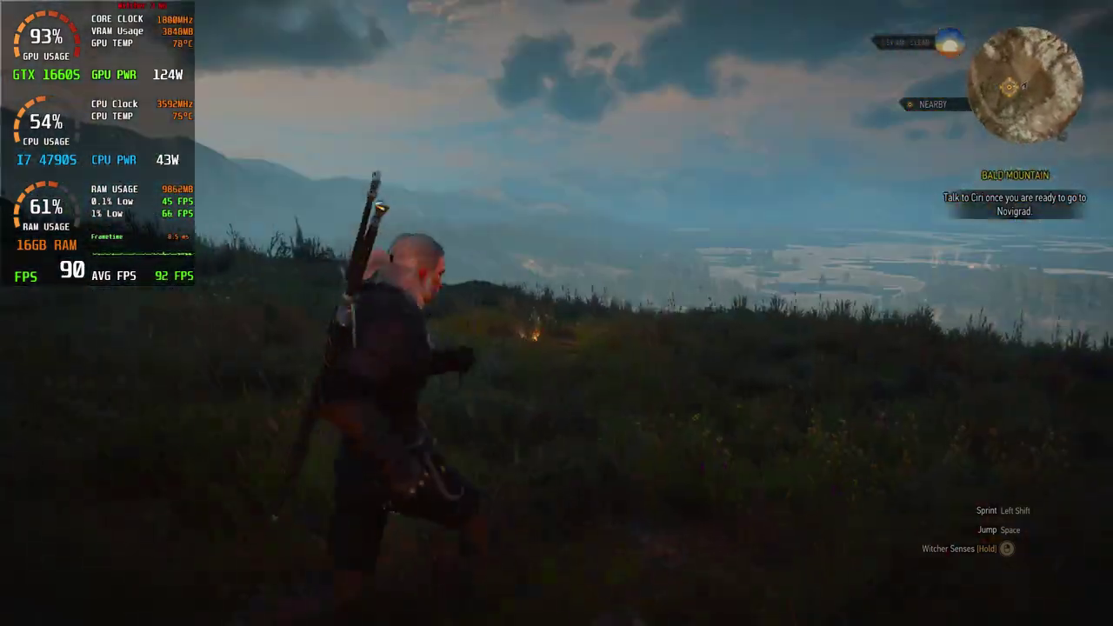
{"action": "key", "text": "w"}
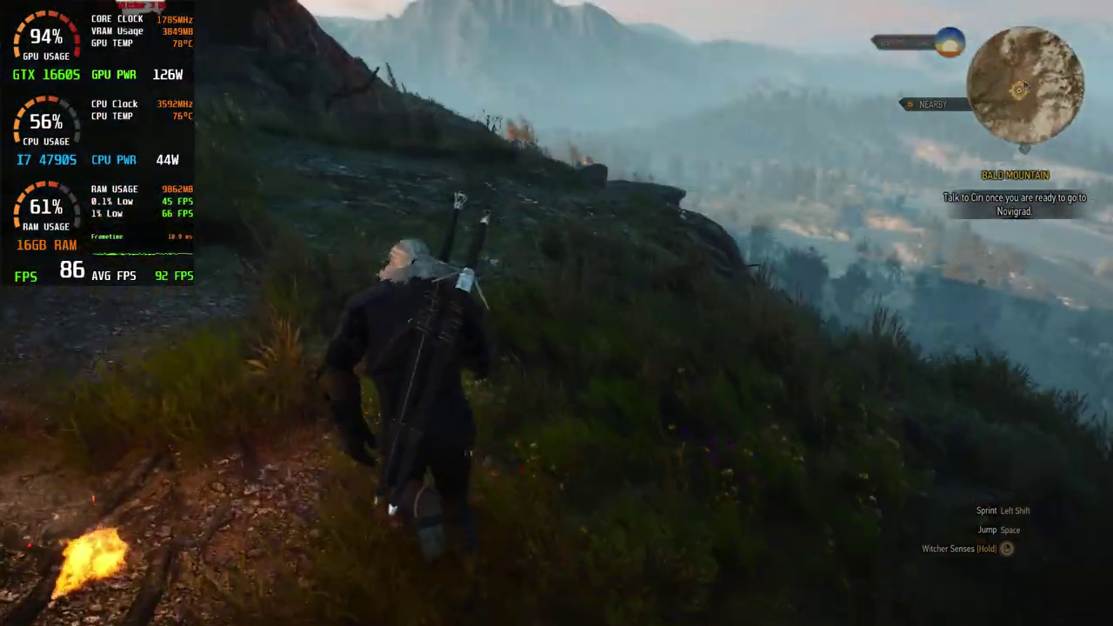
{"action": "key", "text": "w"}
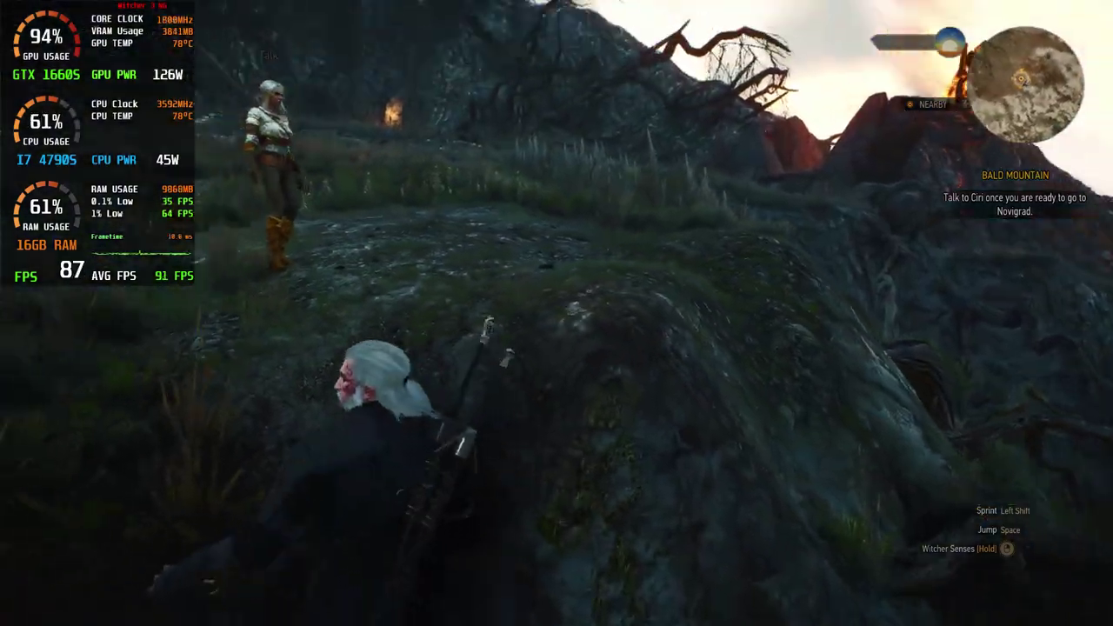
{"action": "key", "text": "w"}
{"action": "key", "text": "space"}
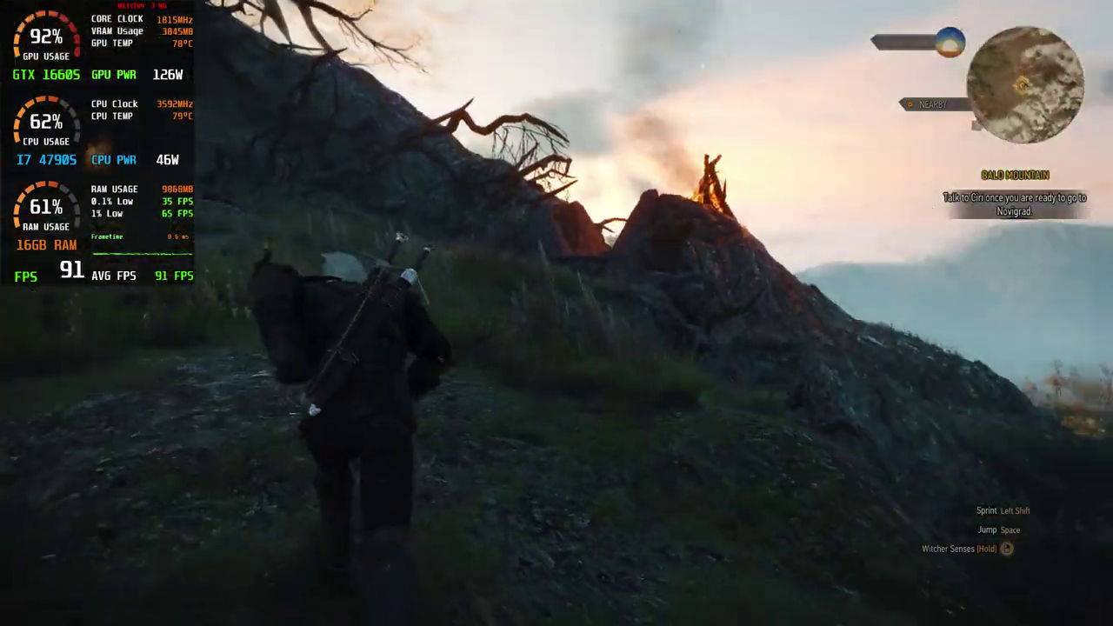
{"action": "key", "text": "w"}
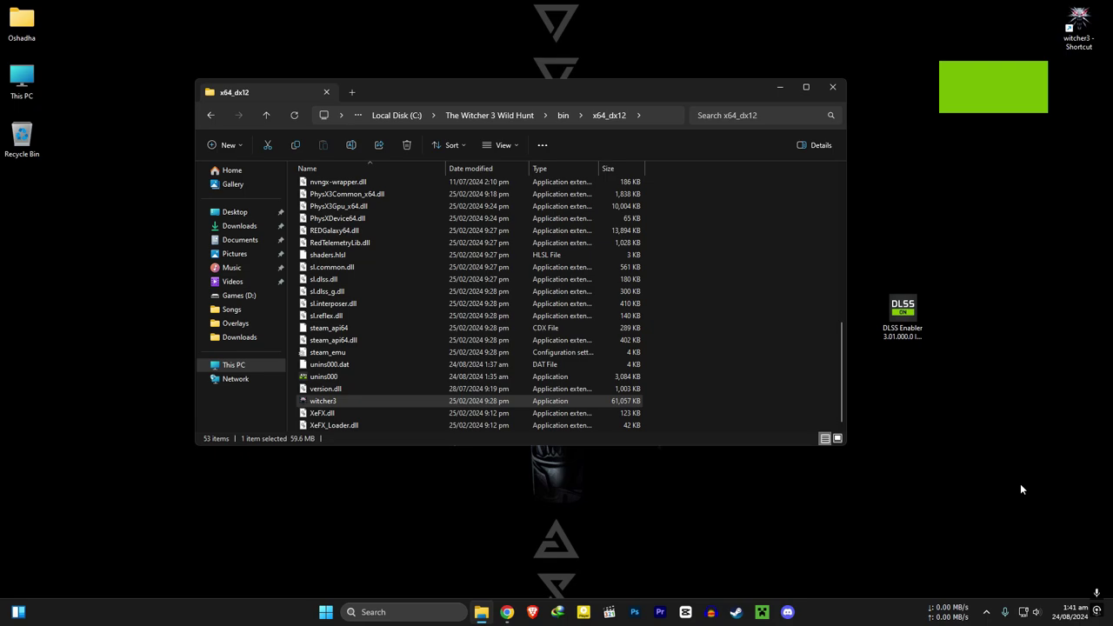
- Uninstall DLSS Enabler with unins000 in the x64_dx12 folder and permanently delete the leftover amd_fidelityfx_dx12.dll and amd_fidelityfx_vk.dll
{"action": "left_click", "coordinate": [723, 366]}
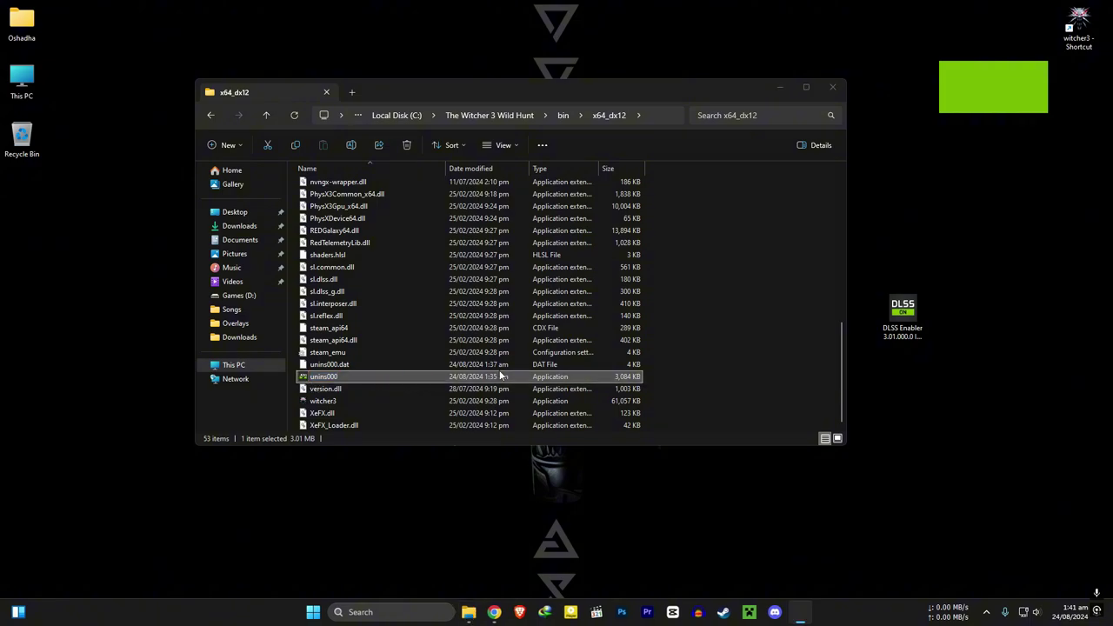
{"action": "left_click", "coordinate": [597, 347]}
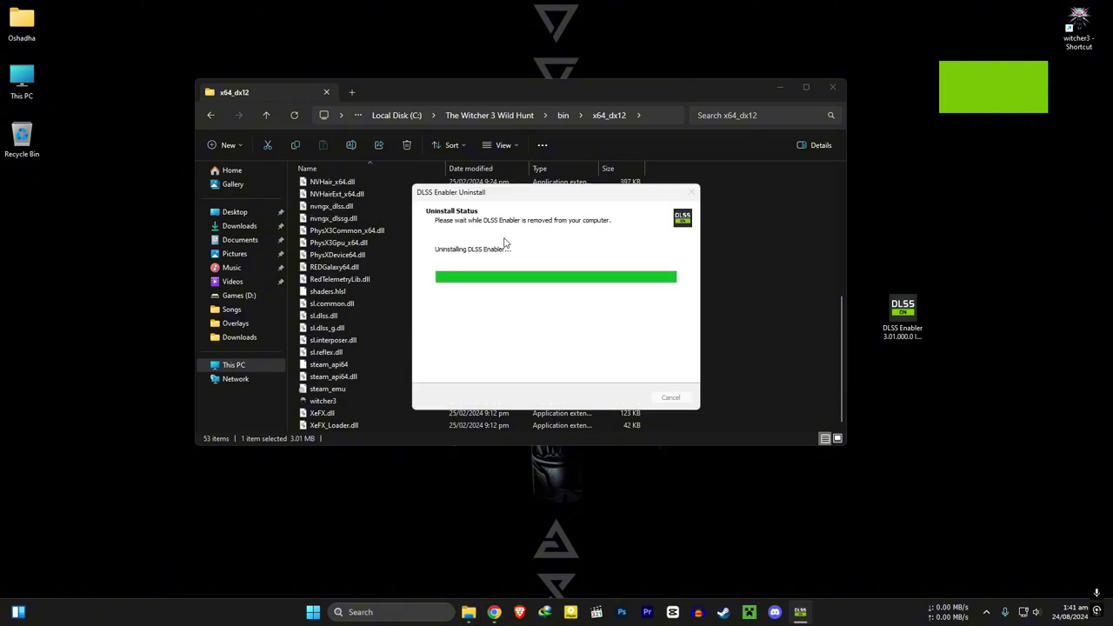
{"action": "left_click", "coordinate": [648, 347]}
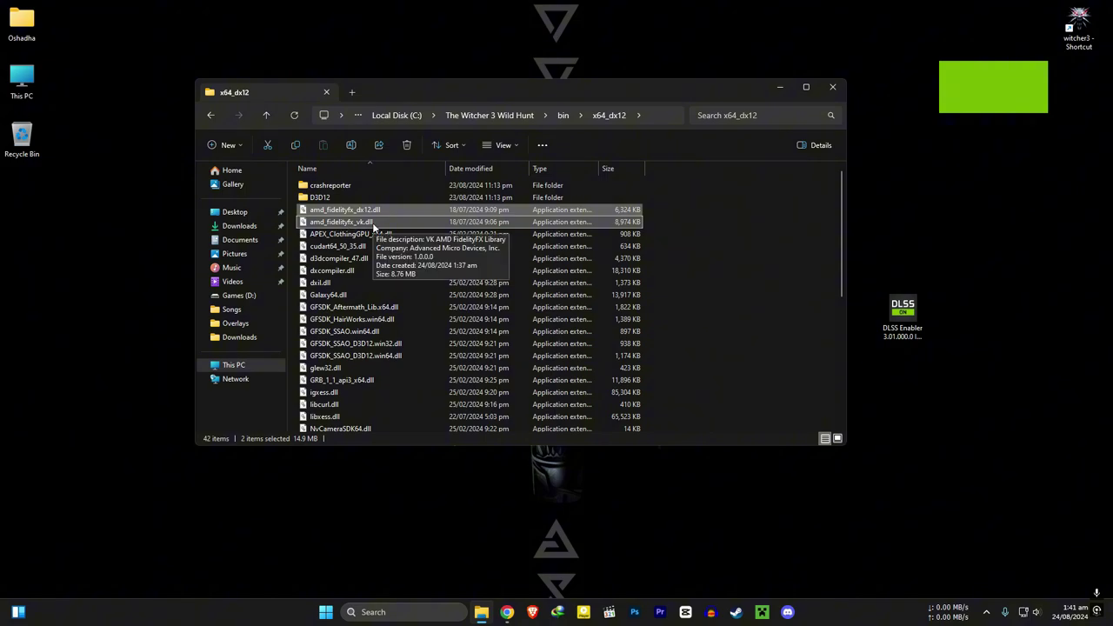
{"action": "key", "text": "shift+Delete"}
{"action": "key", "text": "Return"}
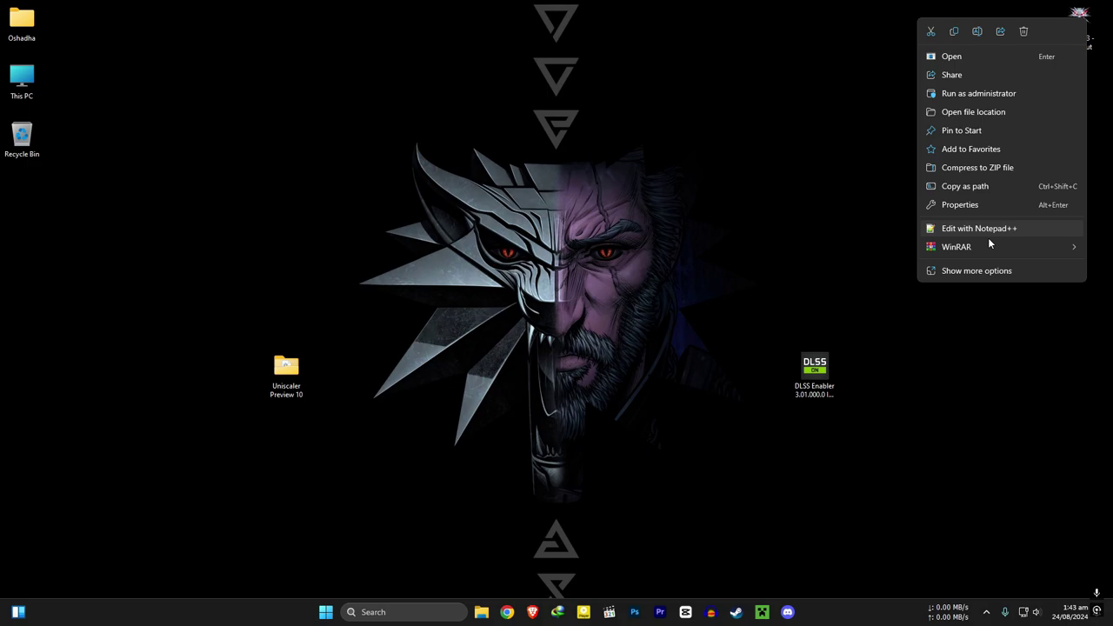
- Open the game's x64_dx12 folder and copy all contents of the Uniscaler Preview 10 folder into it
{"action": "left_click", "coordinate": [994, 113]}
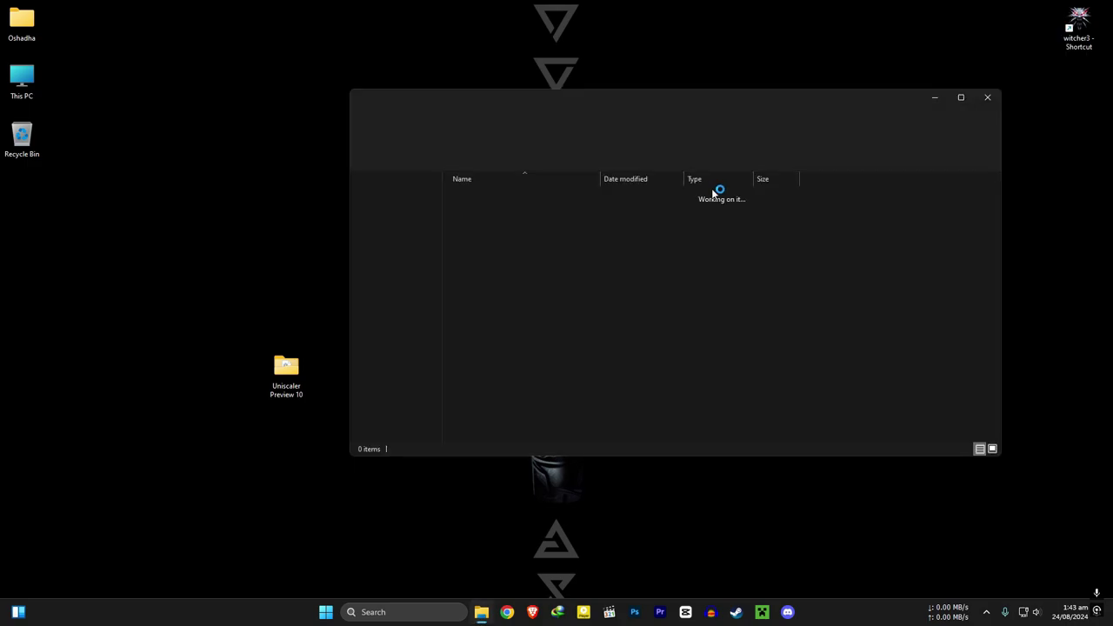
{"action": "left_click_drag", "start_coordinate": [647, 106], "coordinate": [711, 44]}
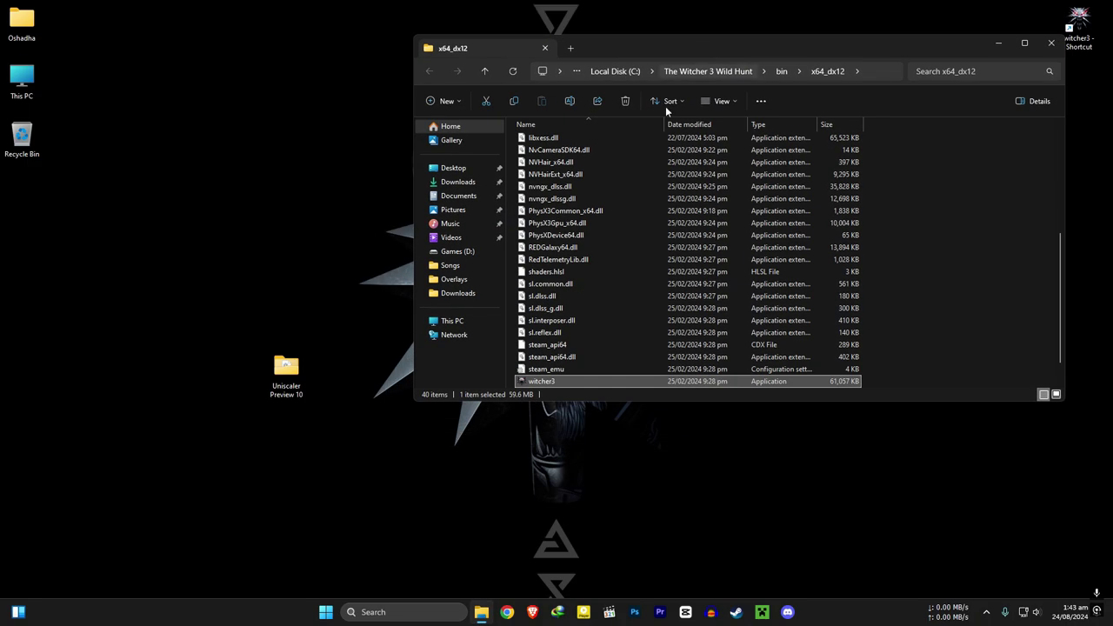
{"action": "left_click_drag", "start_coordinate": [285, 369], "coordinate": [237, 321]}
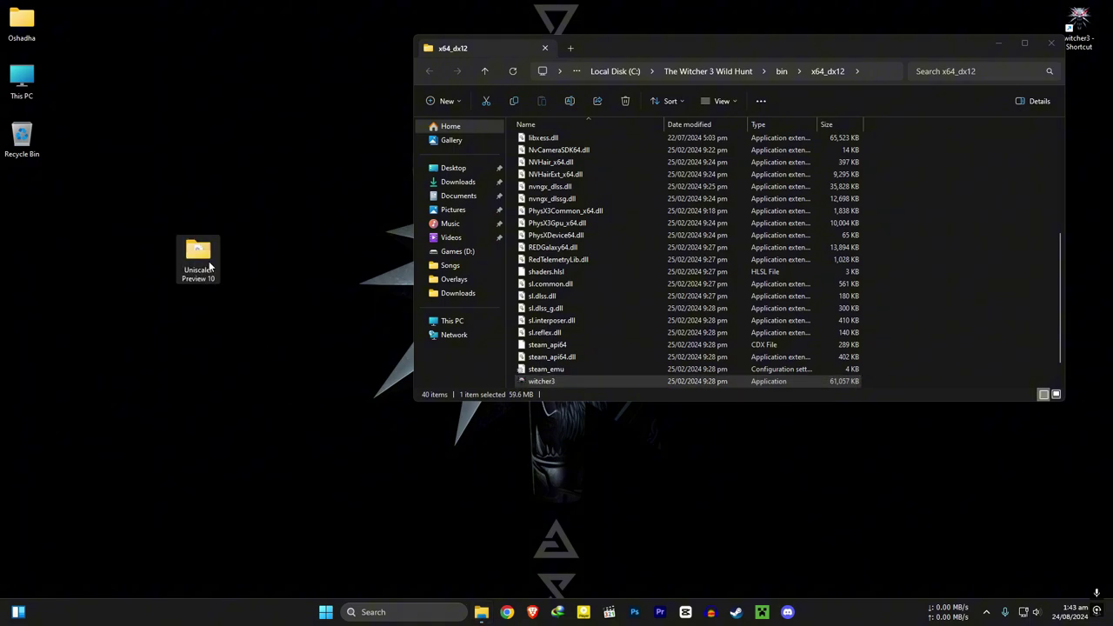
{"action": "double_click", "coordinate": [210, 267]}
{"action": "left_click_drag", "start_coordinate": [707, 58], "coordinate": [276, 94]}
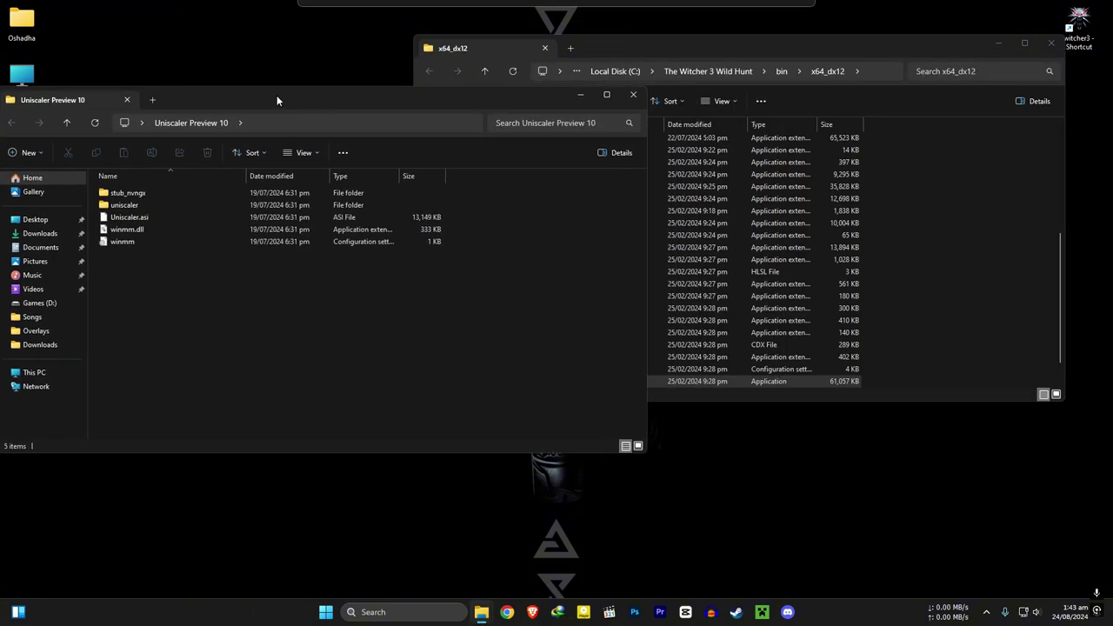
{"action": "left_click_drag", "start_coordinate": [163, 262], "coordinate": [927, 314]}
{"action": "left_click", "coordinate": [956, 314]}
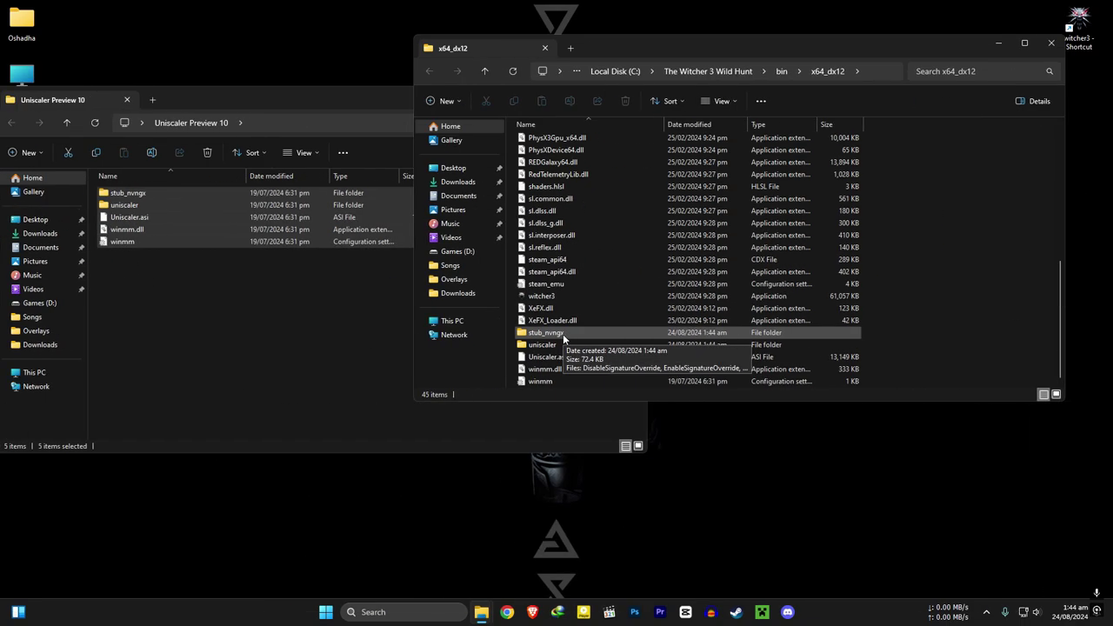
- Copy nvngx.dll from the stub_nvngx folder into the game's x64_dx12 folder
{"action": "double_click", "coordinate": [547, 333]}
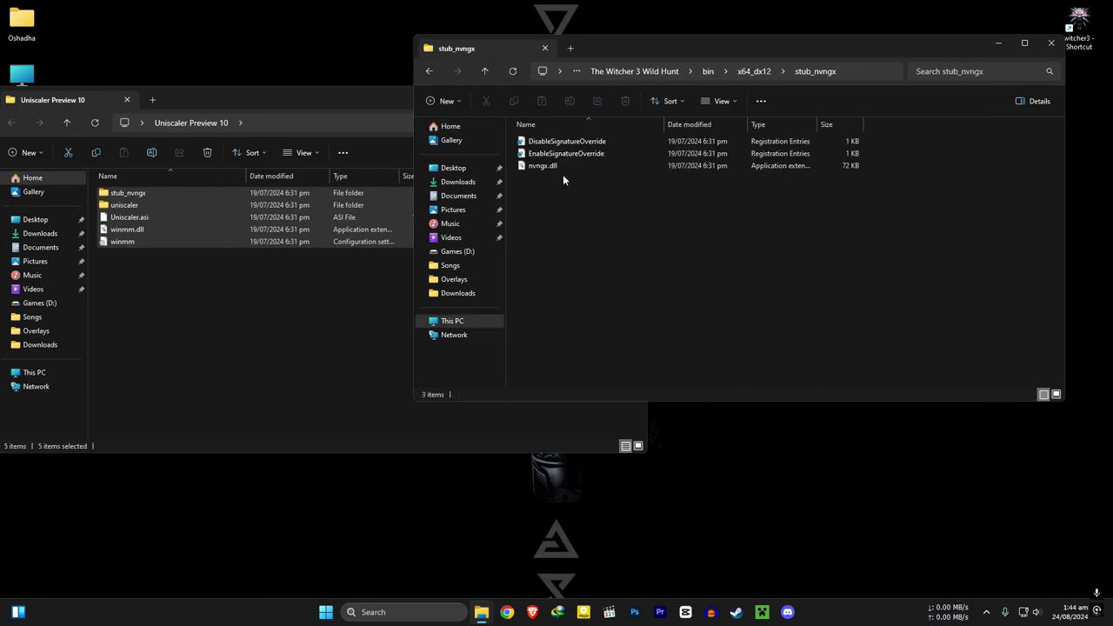
{"action": "right_click", "coordinate": [540, 166]}
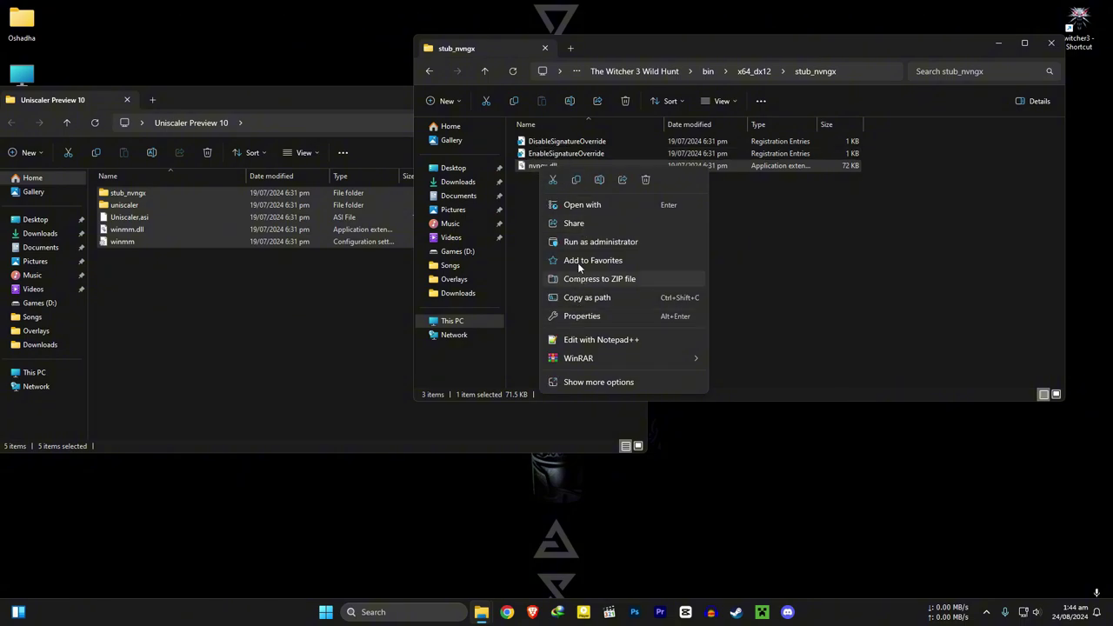
{"action": "left_click", "coordinate": [575, 180]}
{"action": "left_click", "coordinate": [429, 70]}
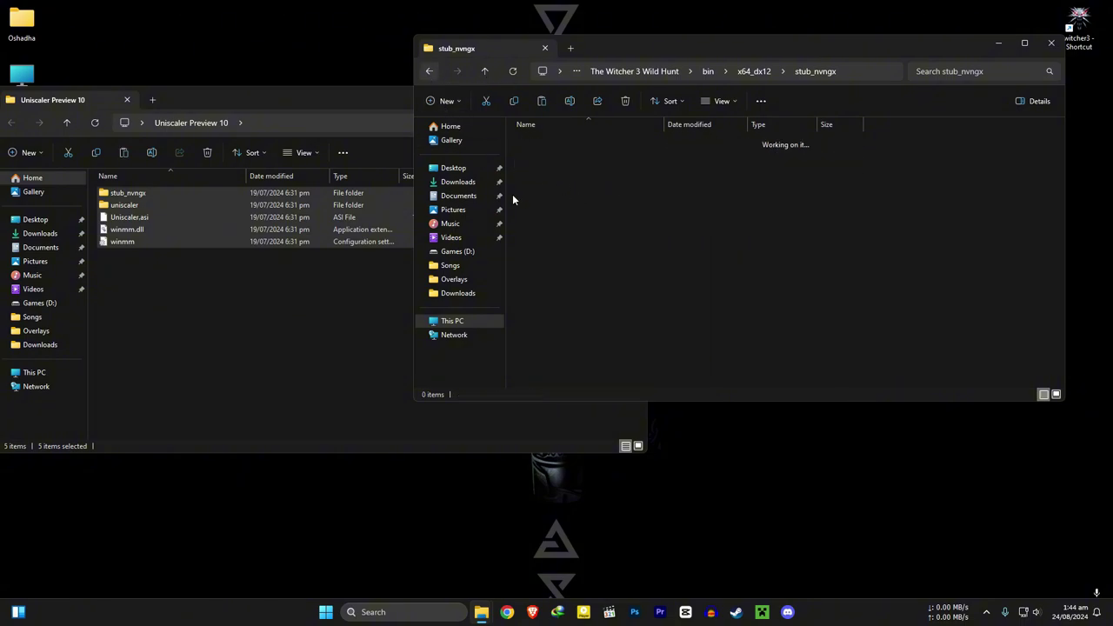
{"action": "right_click", "coordinate": [953, 298]}
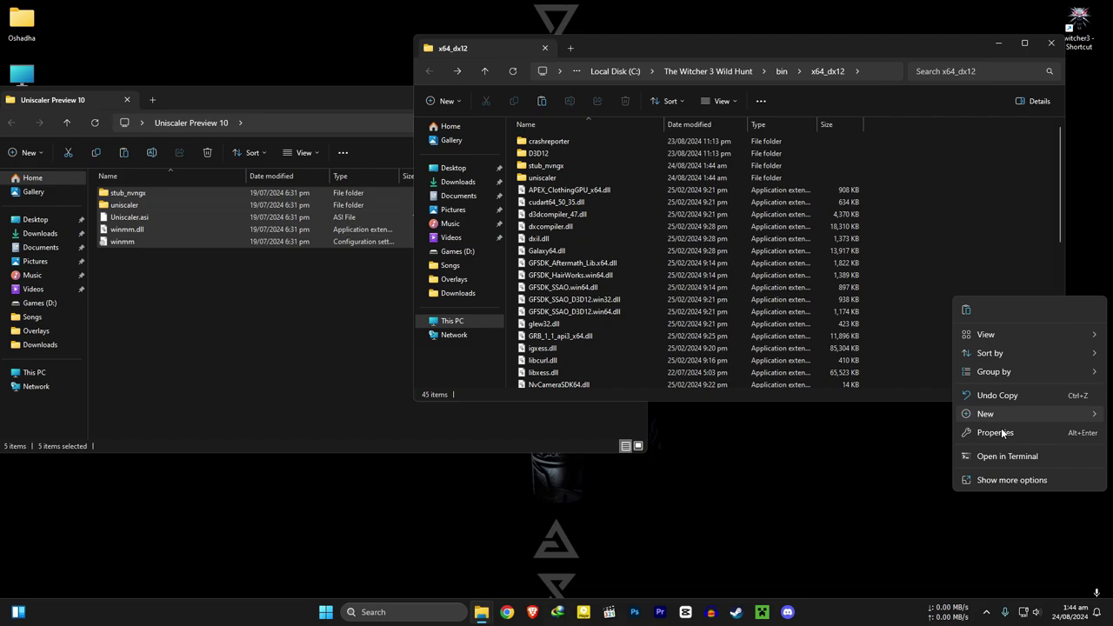
{"action": "left_click", "coordinate": [966, 311]}
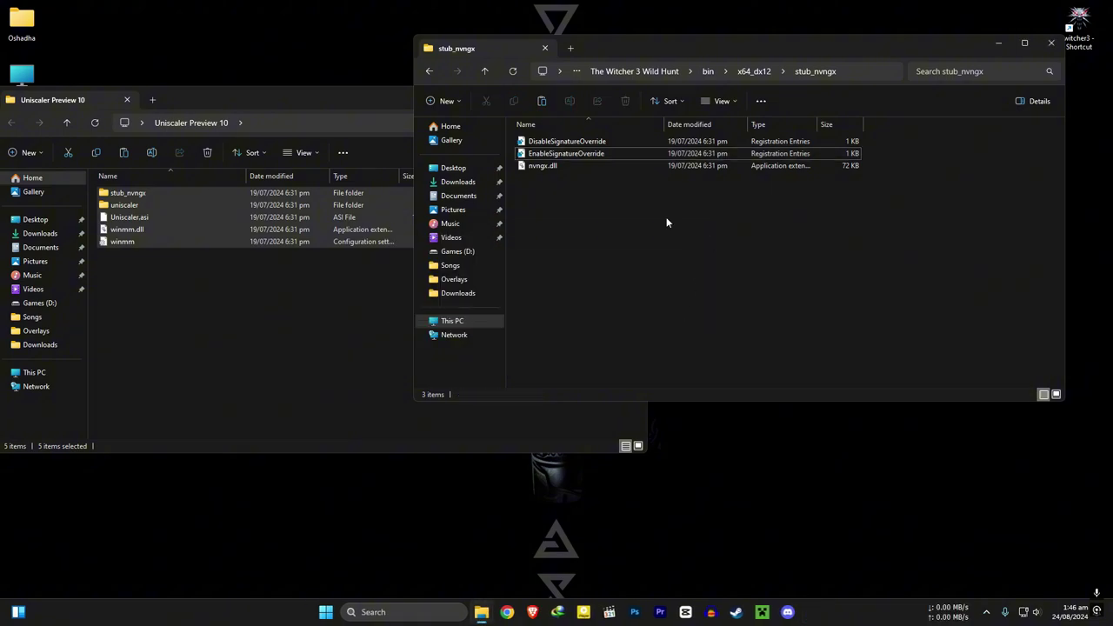
- Launch witcher3 from the x64_dx12 folder, review the in-game graphics settings including anti-aliasing, and return to the game
{"action": "left_click", "coordinate": [429, 70]}
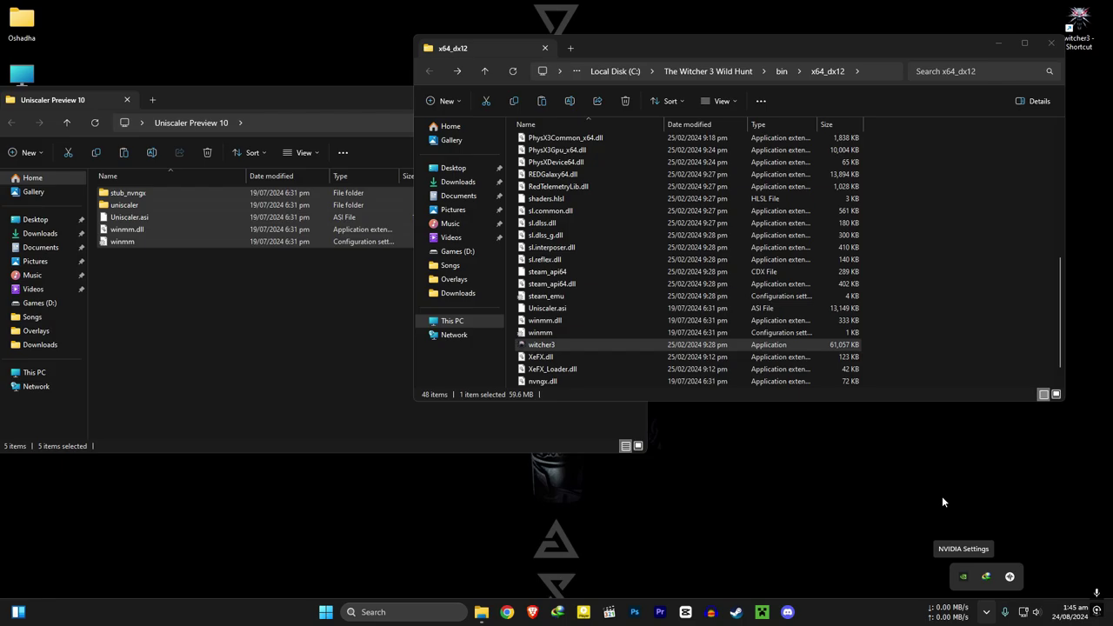
{"action": "double_click", "coordinate": [587, 348]}
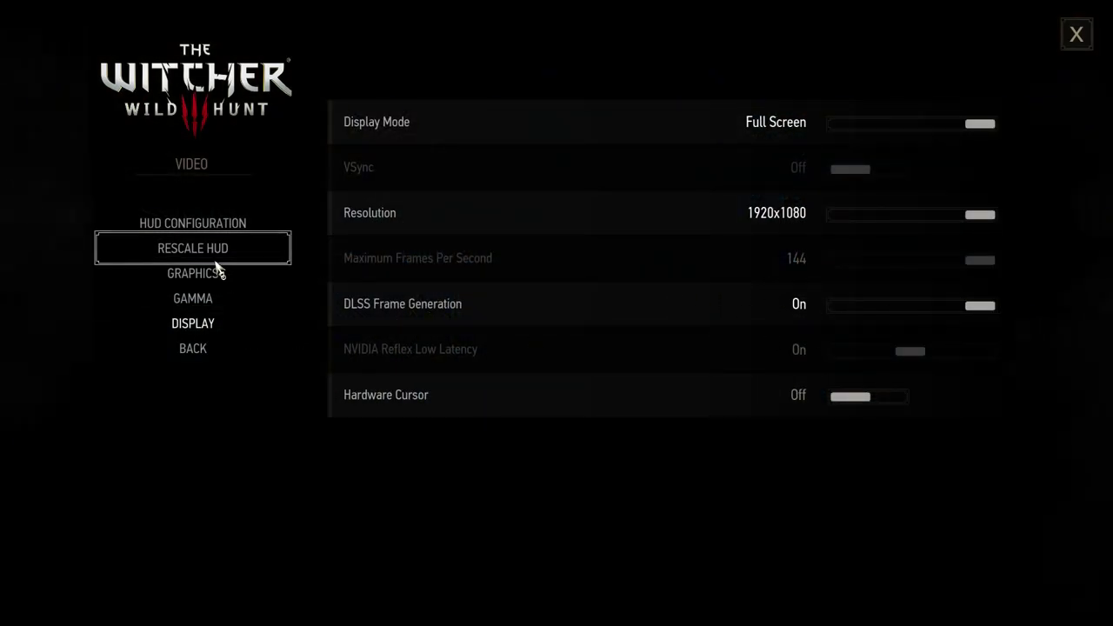
{"action": "left_click", "coordinate": [217, 273]}
{"action": "scroll", "coordinate": [970, 414], "scroll_direction": "down", "scroll_amount": 1}
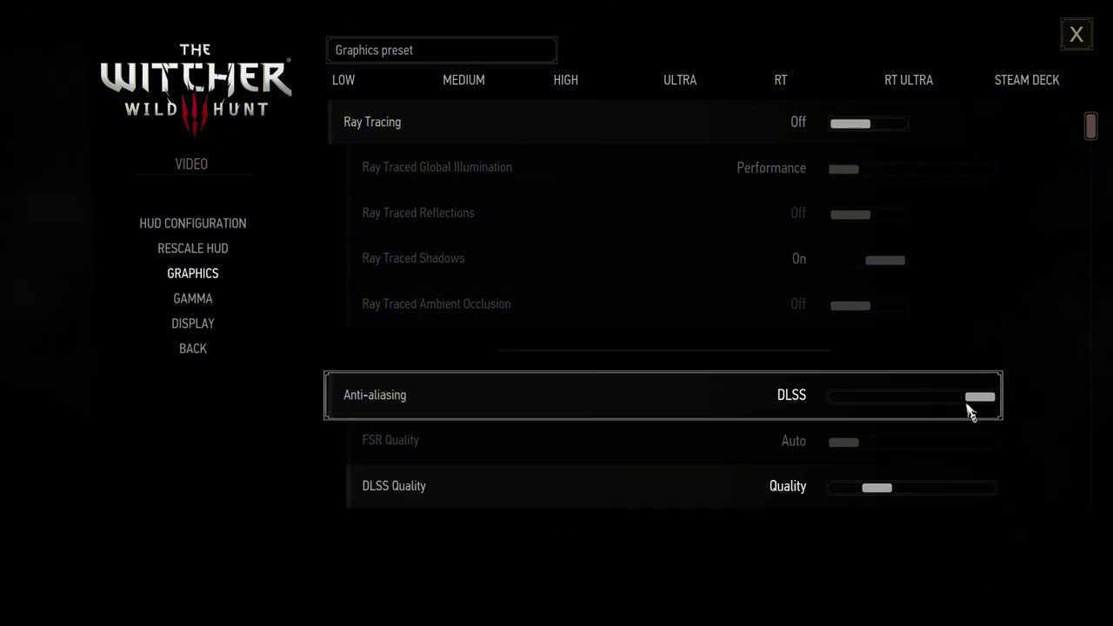
{"action": "scroll", "coordinate": [969, 413], "scroll_direction": "down", "scroll_amount": 2}
{"action": "scroll", "coordinate": [908, 426], "scroll_direction": "down", "scroll_amount": 20}
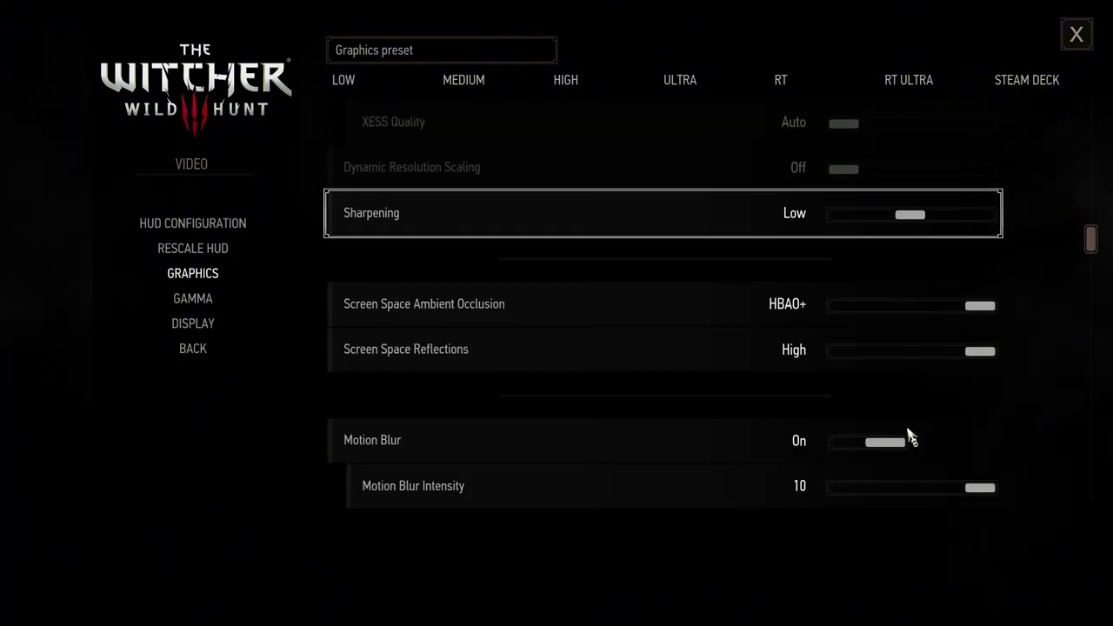
{"action": "scroll", "coordinate": [909, 431], "scroll_direction": "up", "scroll_amount": 5}
{"action": "key", "text": "Escape"}
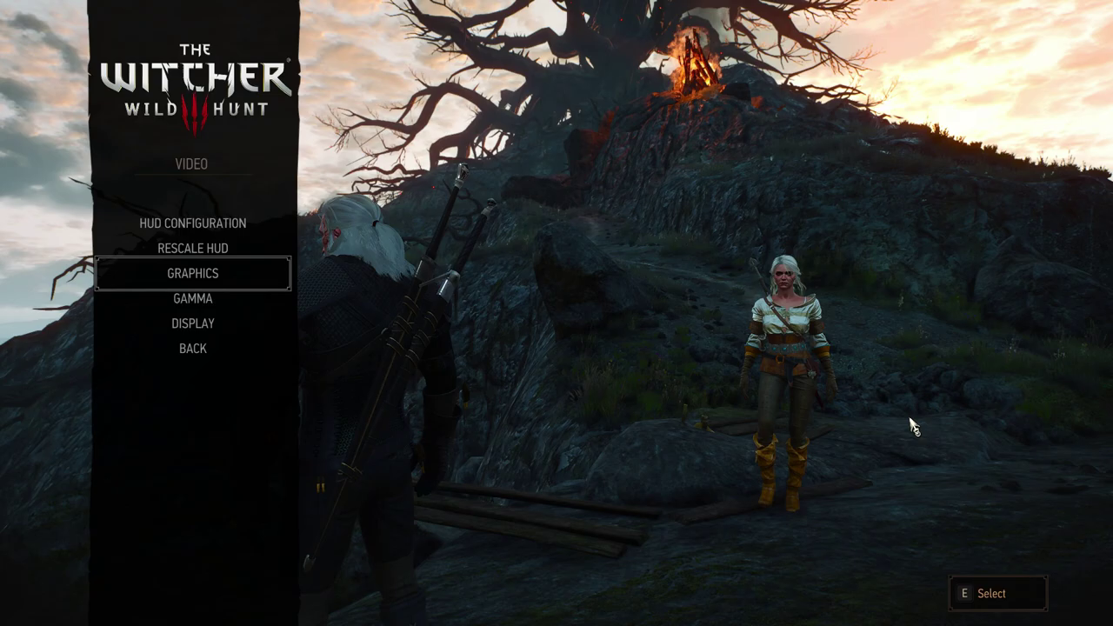
{"action": "key", "text": "Escape"}
{"action": "key", "text": "Escape"}
- Run the character around Bald Mountain to examine the frame rate and image quality with the Uniscaler mod
{"action": "key", "text": "w"}
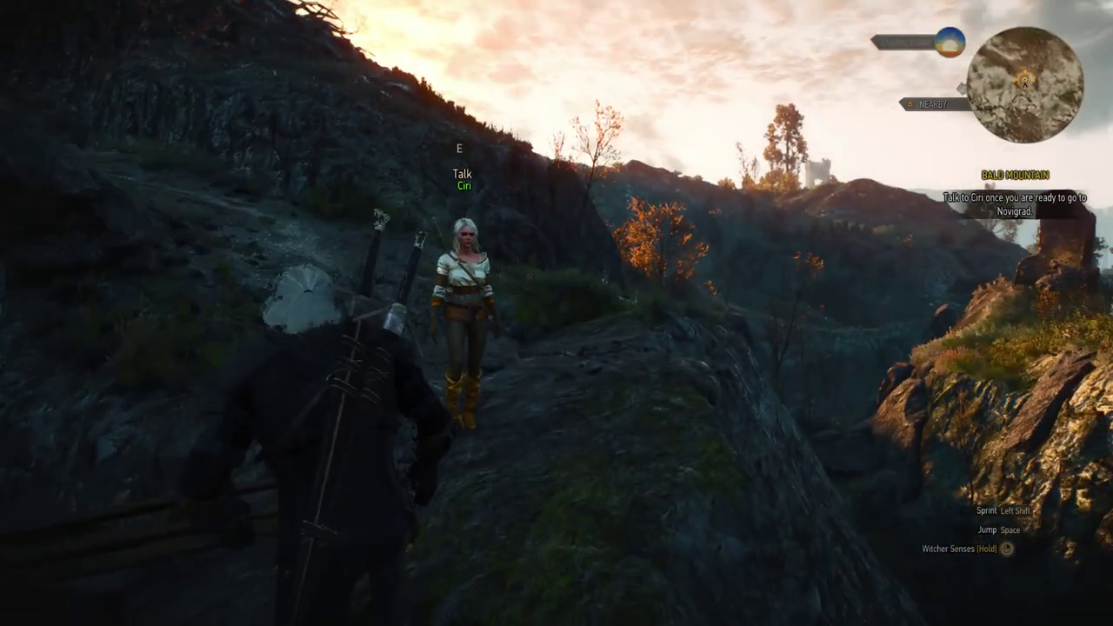
{"action": "key", "text": "w"}
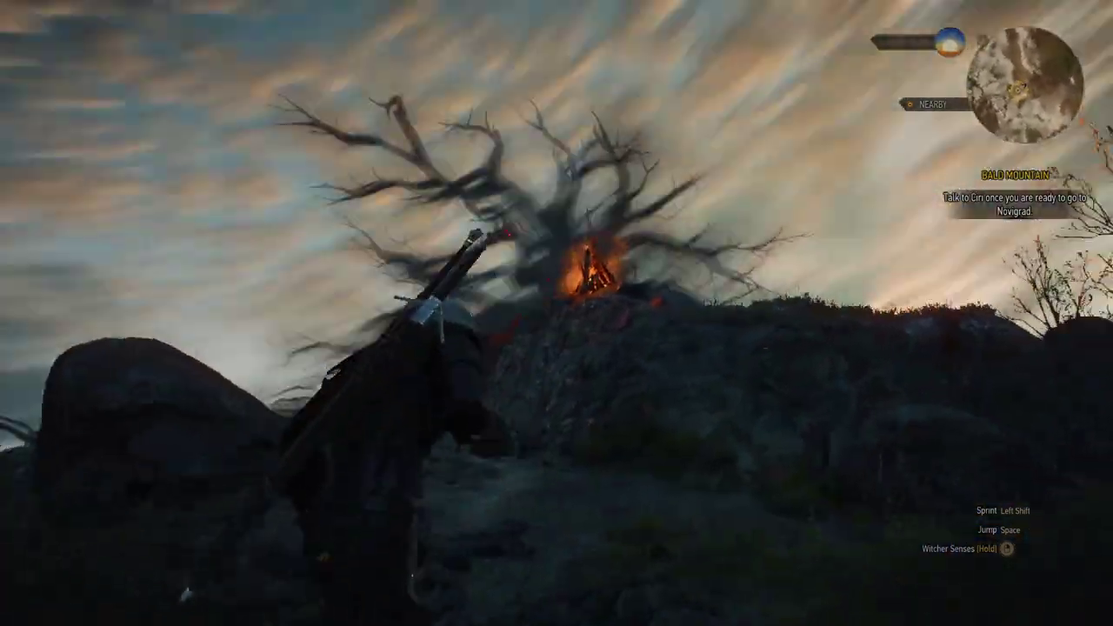
{"action": "key", "text": "w"}
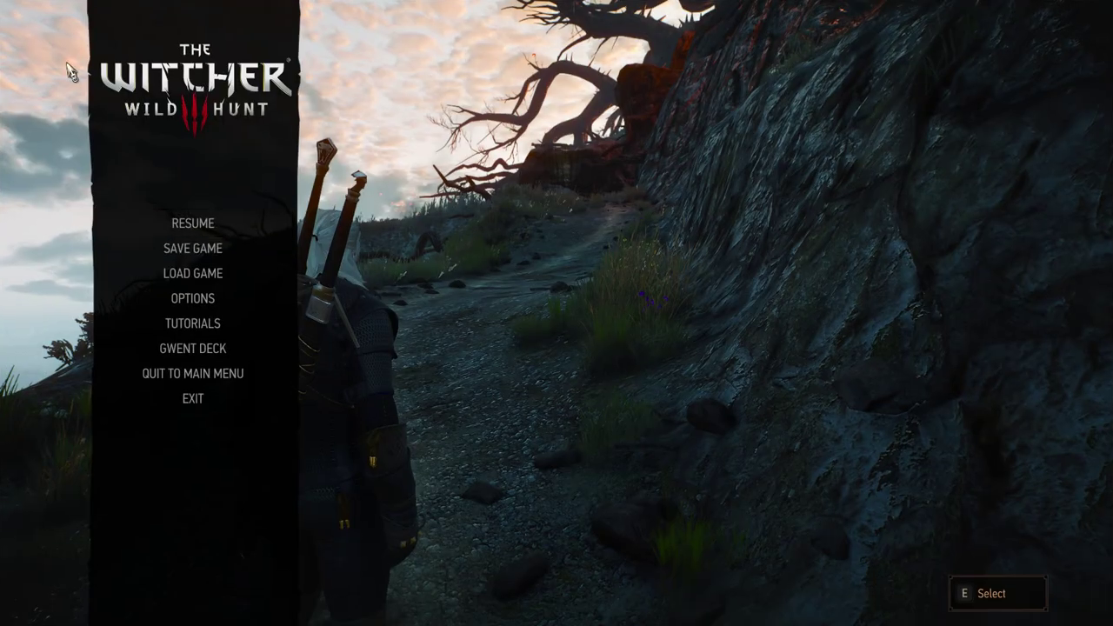
{"action": "key", "text": "Escape"}
{"action": "key", "text": "w"}
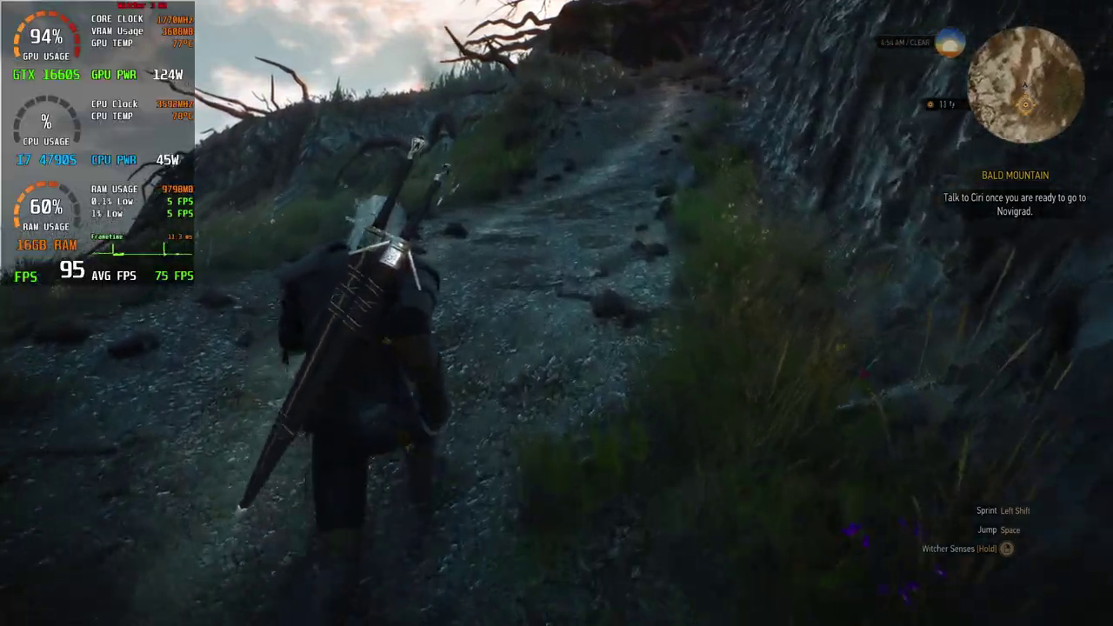
{"action": "key", "text": "w"}
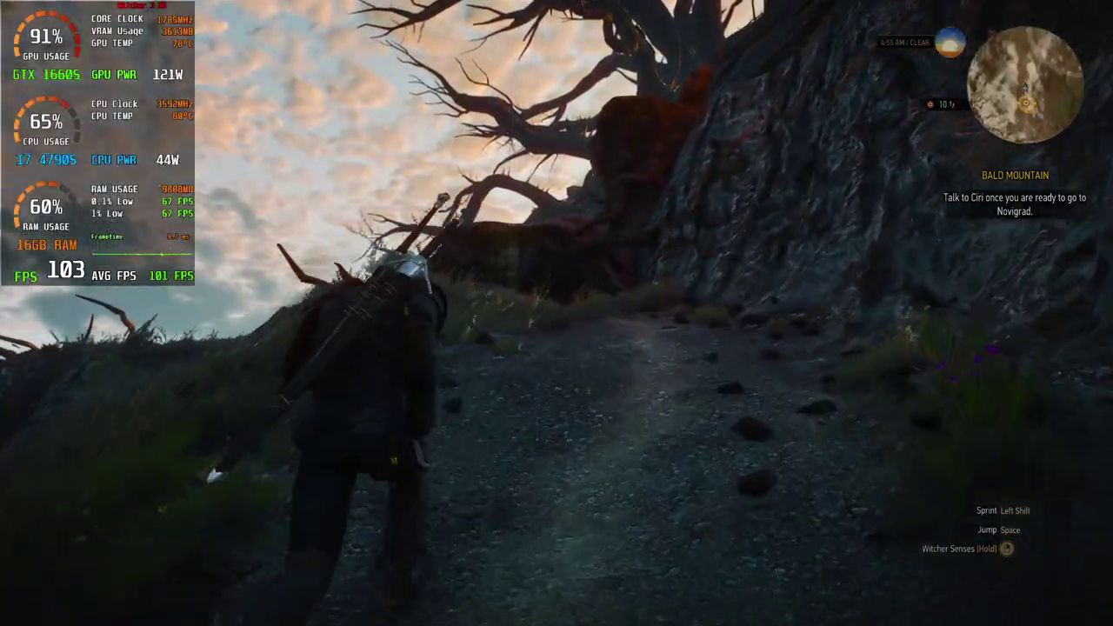
{"action": "key", "text": "w"}
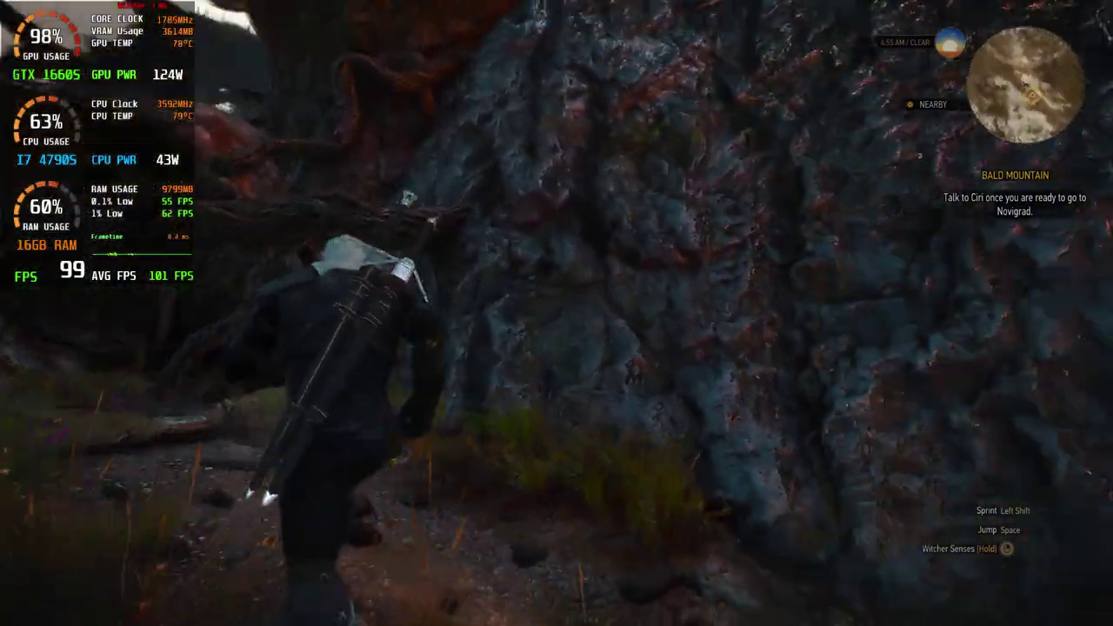
{"action": "key", "text": "w"}
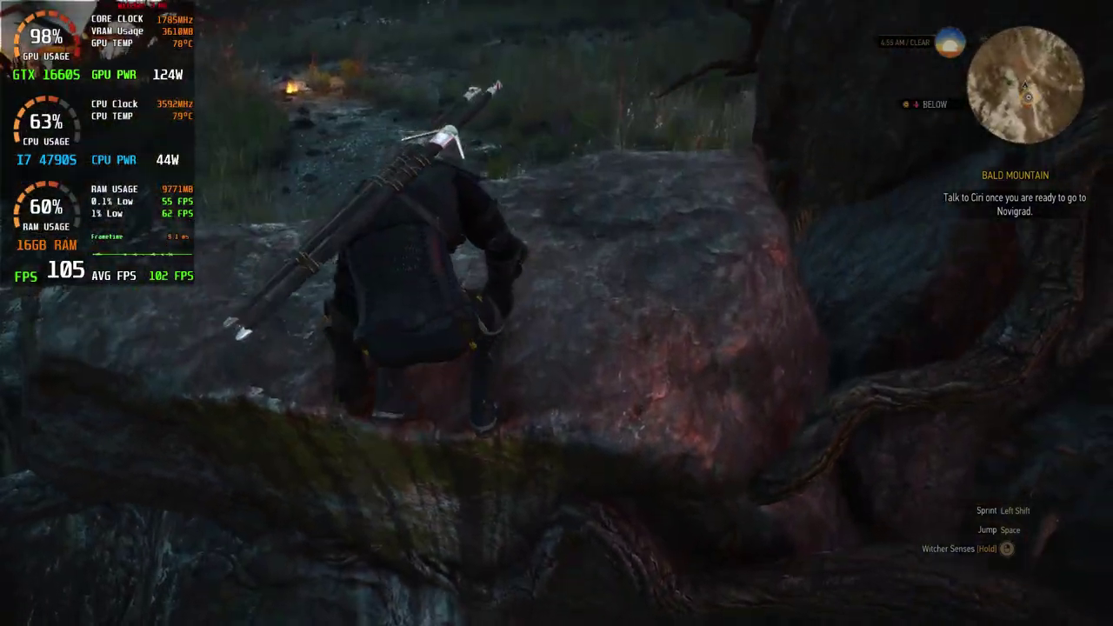
{"action": "key", "text": "w"}
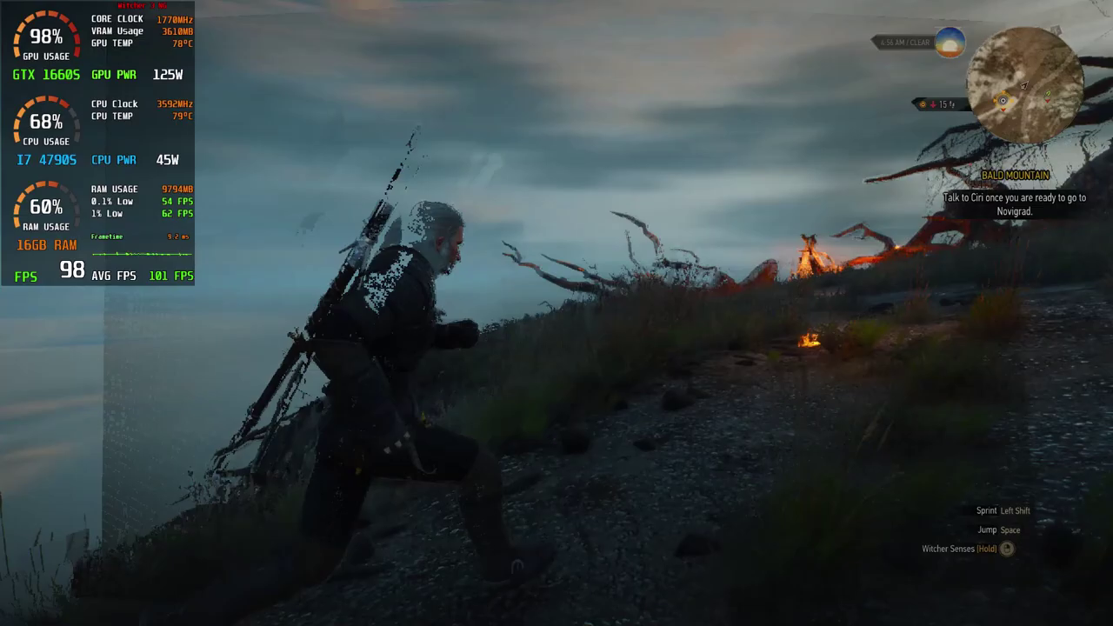
{"action": "key", "text": "w"}
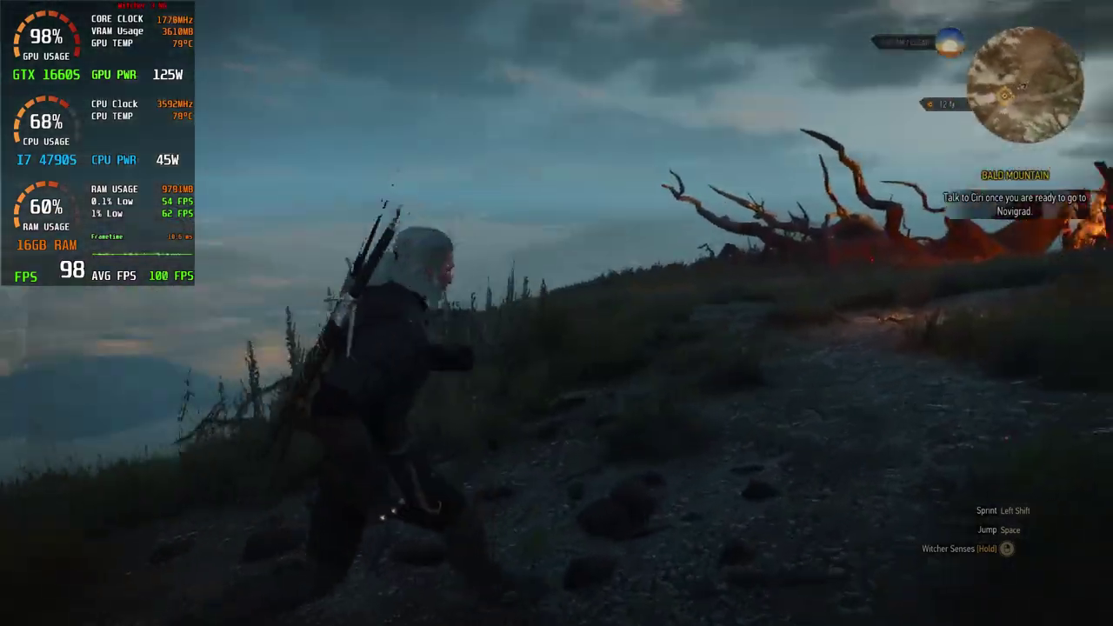
{"action": "key", "text": "w"}
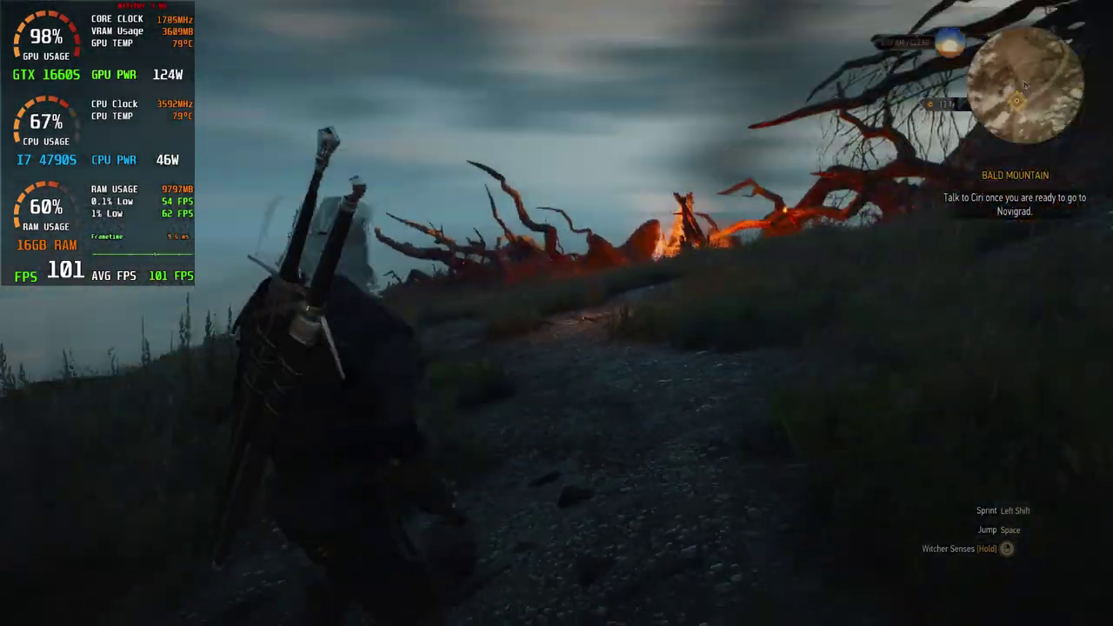
{"action": "key", "text": "w"}
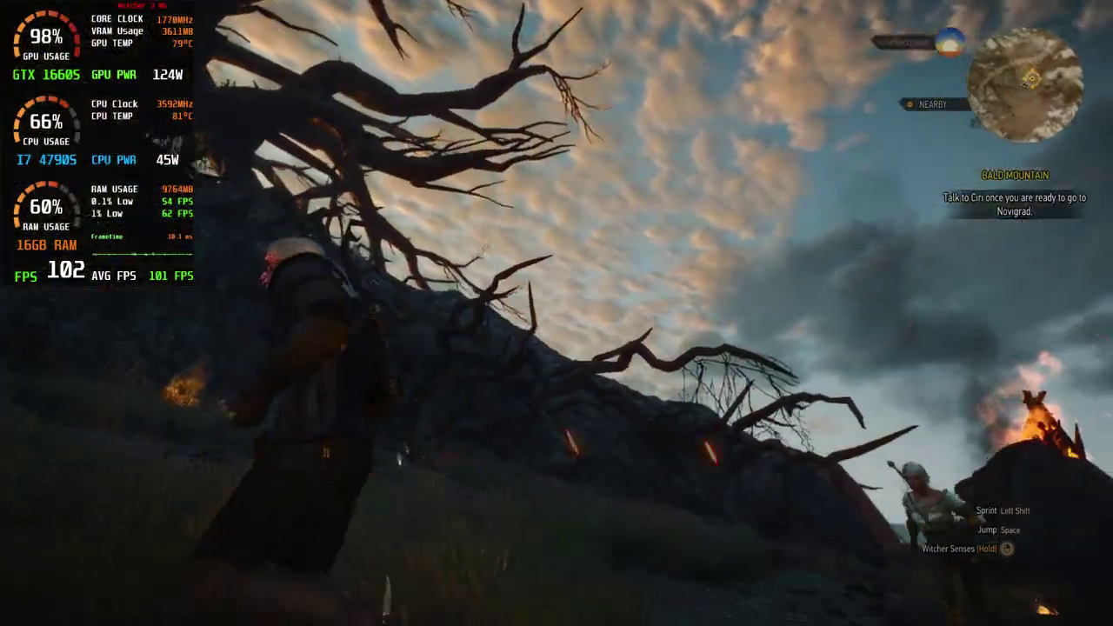
{"action": "key", "text": "w"}
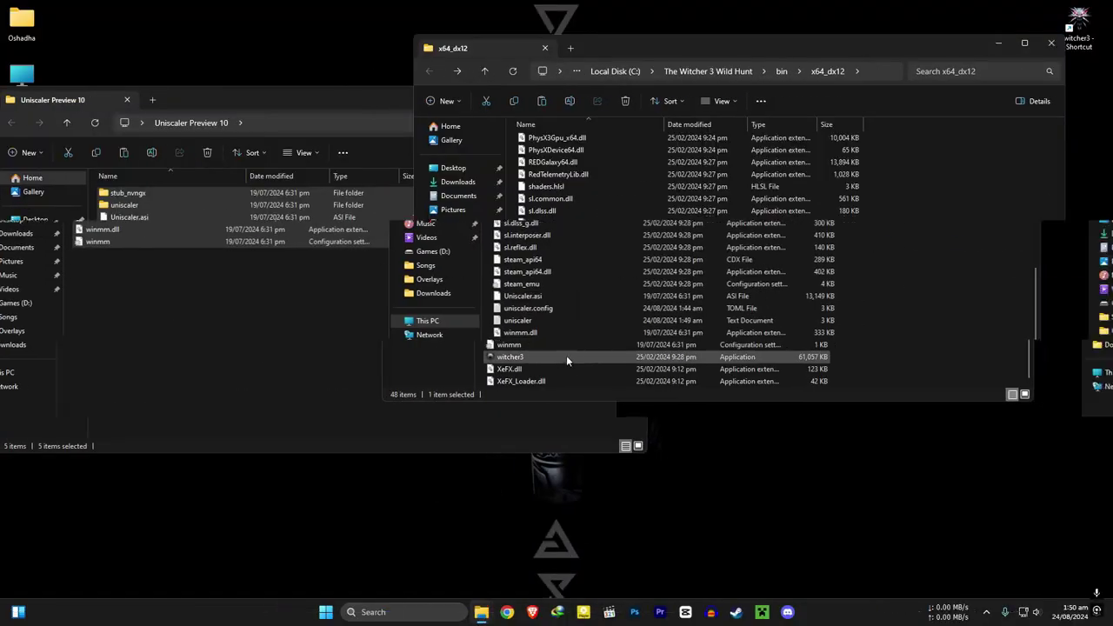
- Permanently delete the stub_nvngx and uniscaler folders, Uniscaler.asi, uniscaler.config, the uniscaler text file, winmm.dll and winmm from x64_dx12
{"action": "left_click_drag", "start_coordinate": [551, 345], "coordinate": [541, 308]}
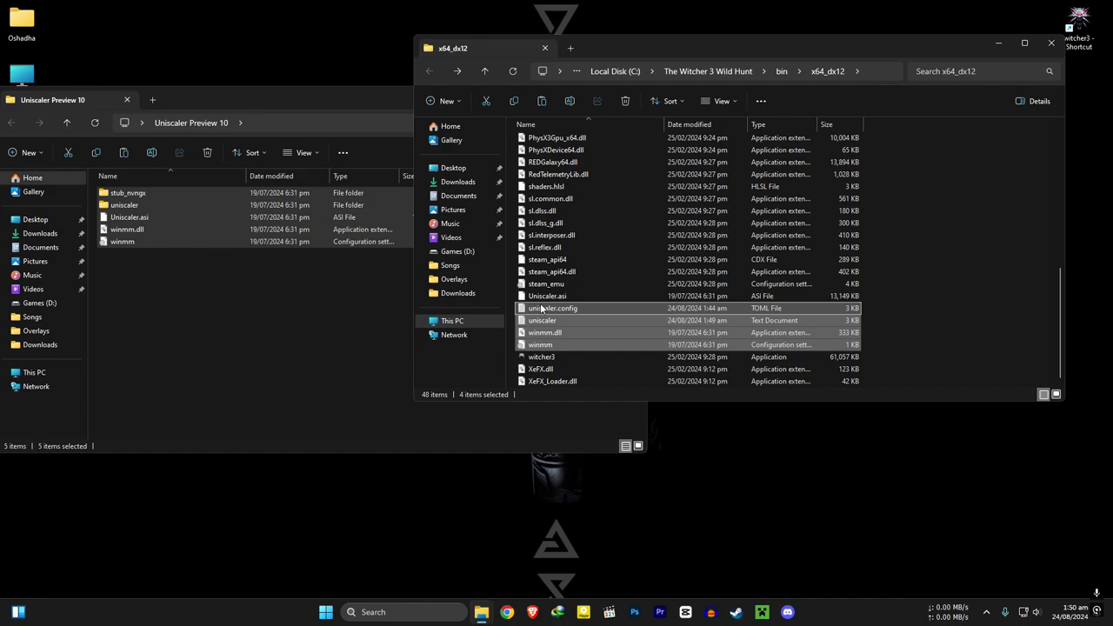
{"action": "left_click_drag", "start_coordinate": [582, 265], "coordinate": [626, 292]}
{"action": "scroll", "coordinate": [943, 293], "scroll_direction": "up", "scroll_amount": 9}
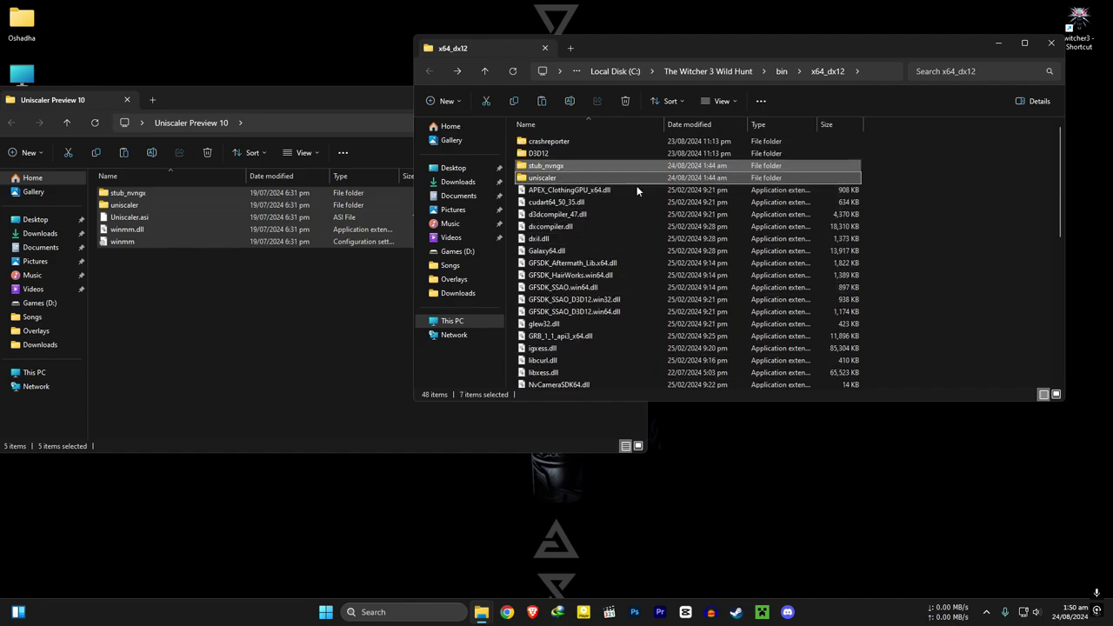
{"action": "key", "text": "shift+Delete"}
{"action": "key", "text": "Return"}
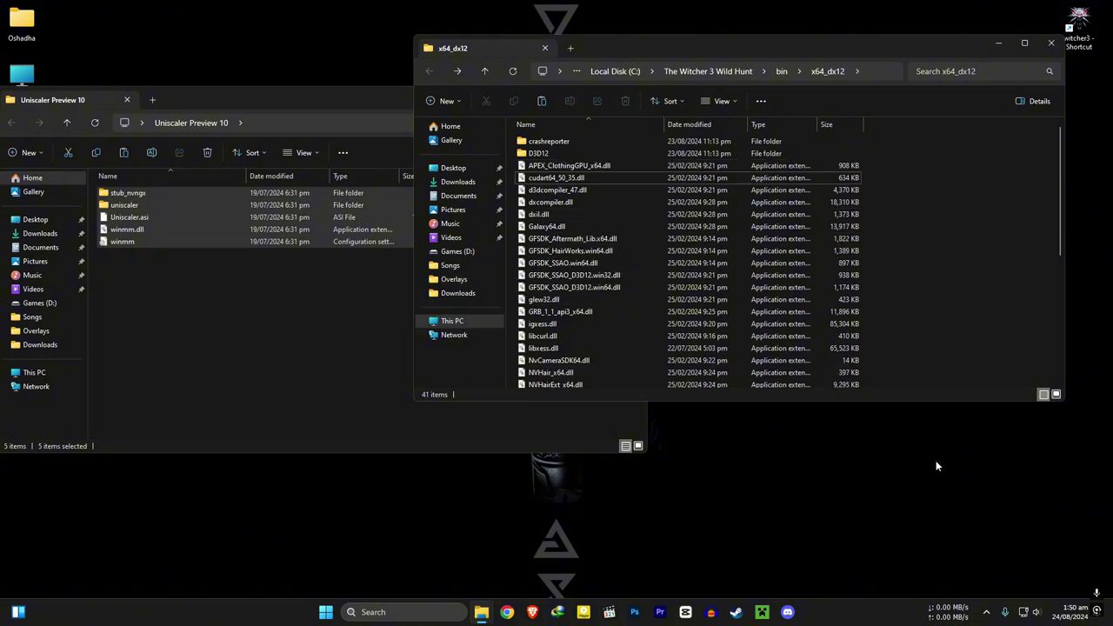
- Select the witcher3 application in the x64_dx12 folder
{"action": "scroll", "coordinate": [813, 271], "scroll_direction": "down", "scroll_amount": 4}
{"action": "scroll", "coordinate": [813, 271], "scroll_direction": "down", "scroll_amount": 2}
{"action": "left_click", "coordinate": [553, 358]}
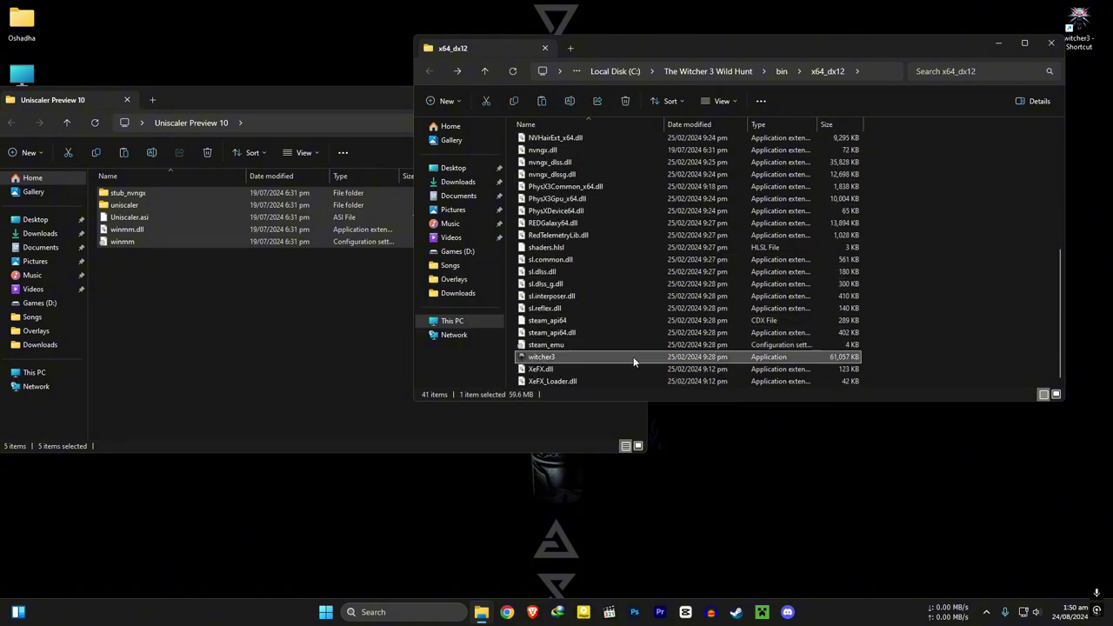